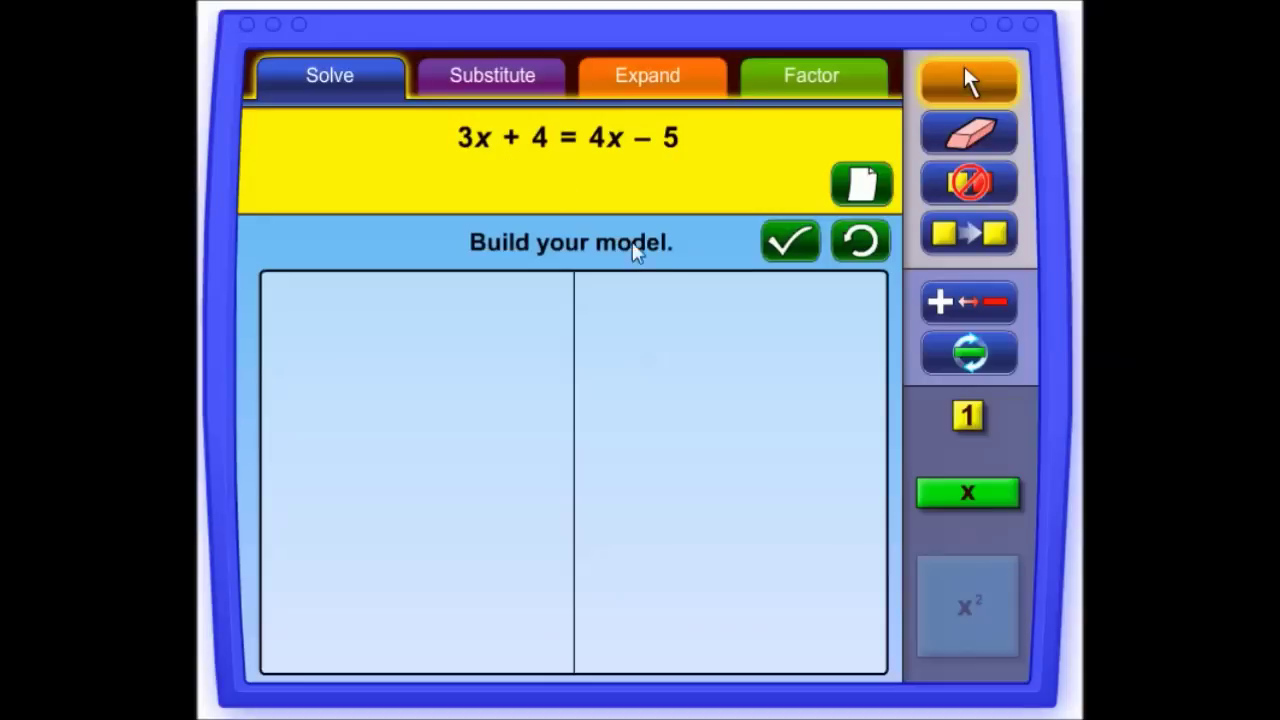
# Step: Place three x tiles and four 1 tiles on the left side to model 3x + 4
pyautogui.moveTo(963, 514); pyautogui.dragTo(341, 369)
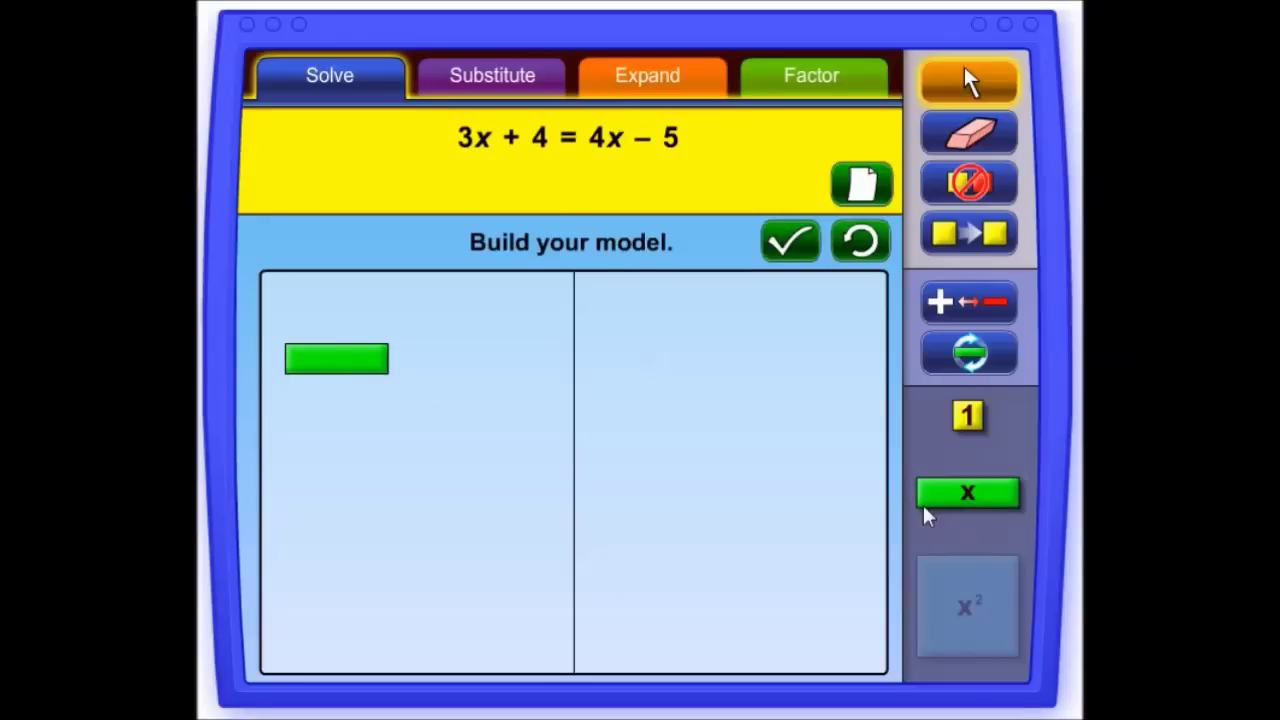
pyautogui.moveTo(943, 500); pyautogui.dragTo(337, 392)
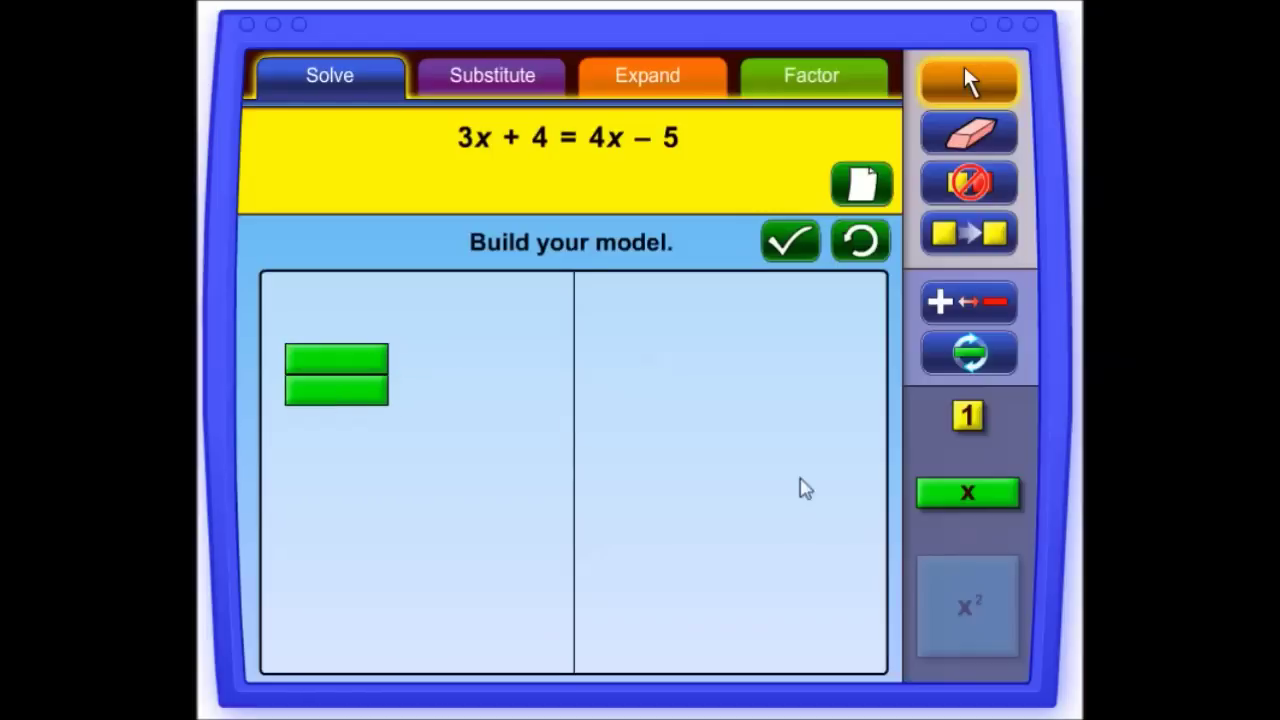
pyautogui.moveTo(934, 492); pyautogui.dragTo(343, 434)
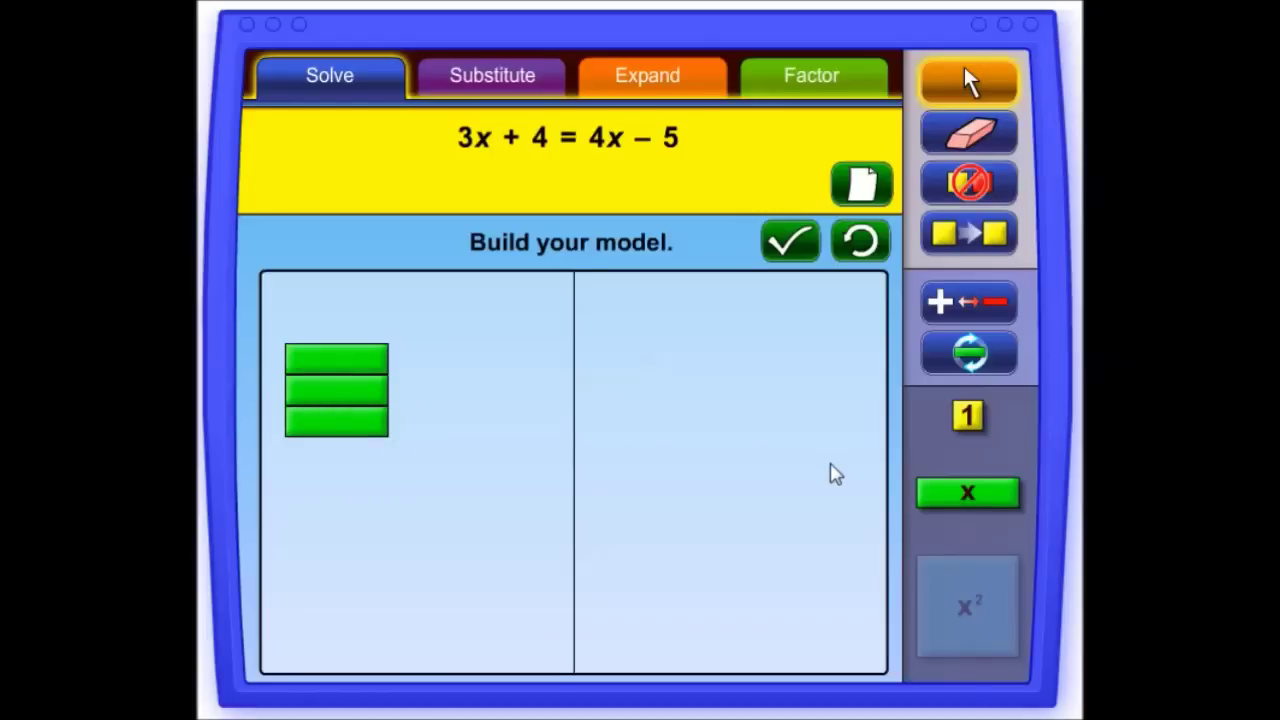
pyautogui.moveTo(958, 428); pyautogui.dragTo(460, 372)
pyautogui.moveTo(972, 428); pyautogui.dragTo(503, 374)
pyautogui.moveTo(968, 420); pyautogui.dragTo(467, 414)
pyautogui.moveTo(963, 426); pyautogui.dragTo(497, 414)
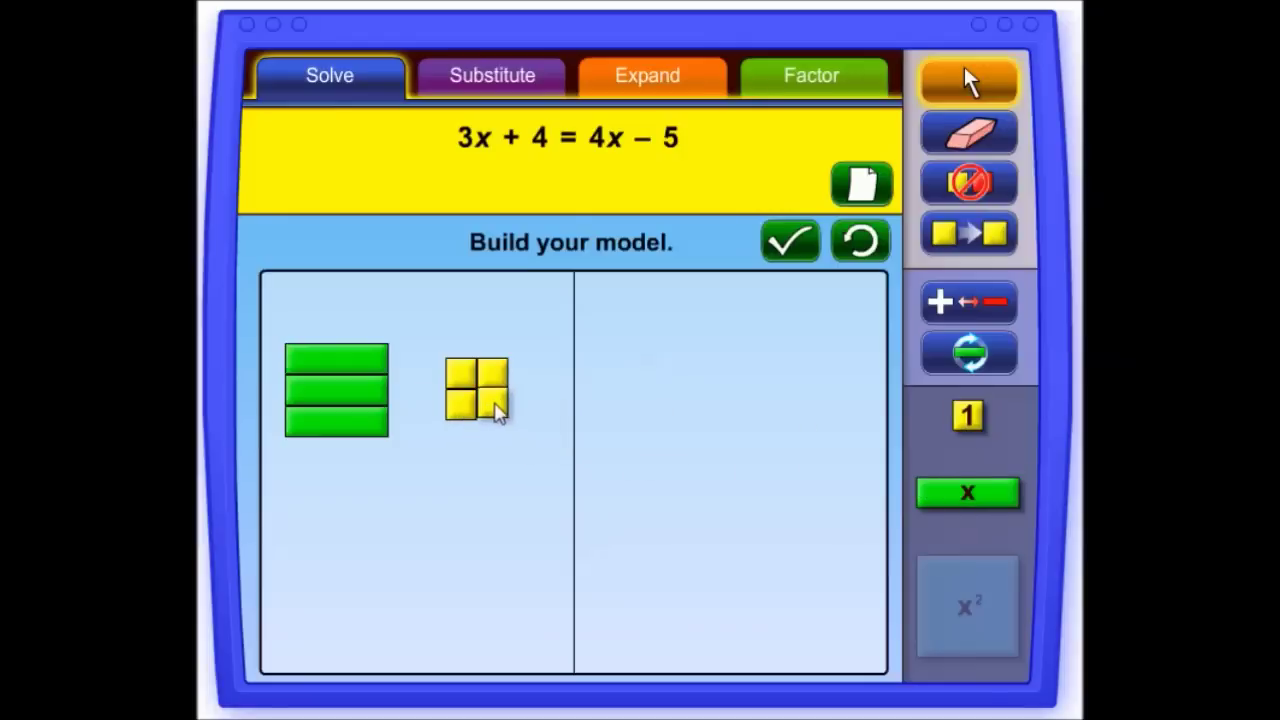
# Step: Place four x tiles on the right side to model 4x
pyautogui.moveTo(967, 492); pyautogui.dragTo(680, 383)
pyautogui.moveTo(983, 491); pyautogui.dragTo(676, 412)
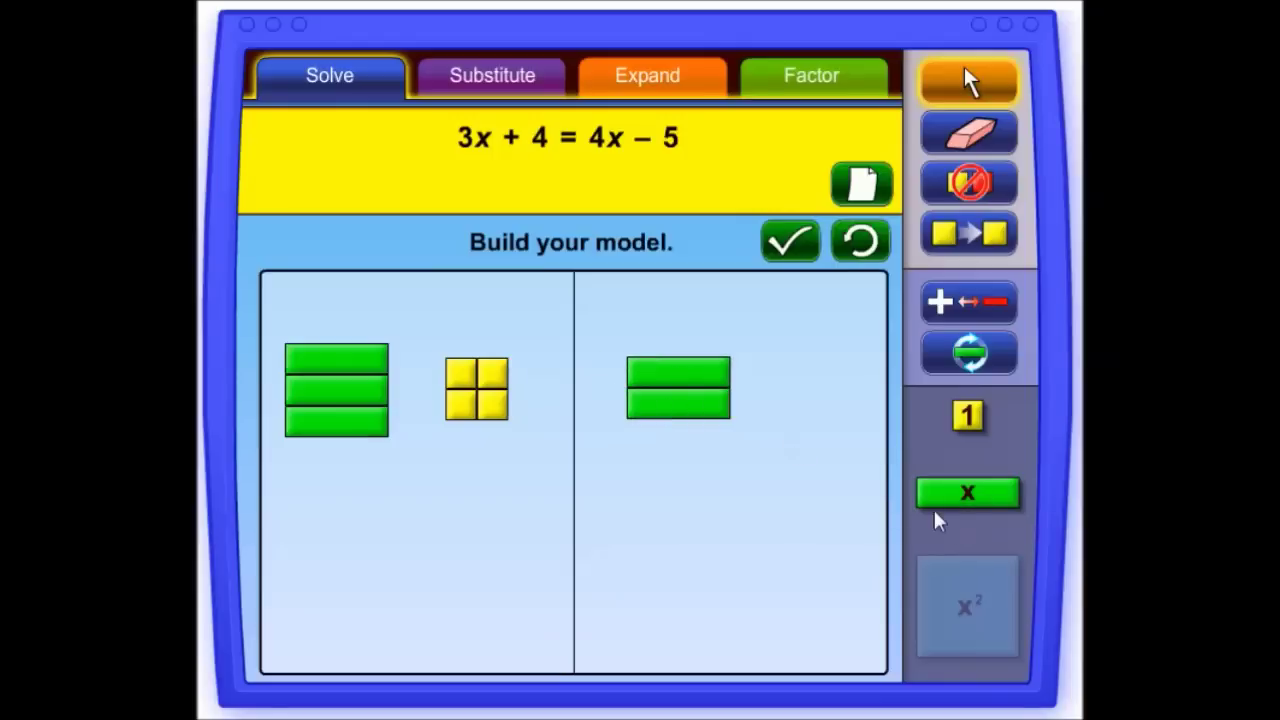
pyautogui.moveTo(971, 500); pyautogui.dragTo(686, 445)
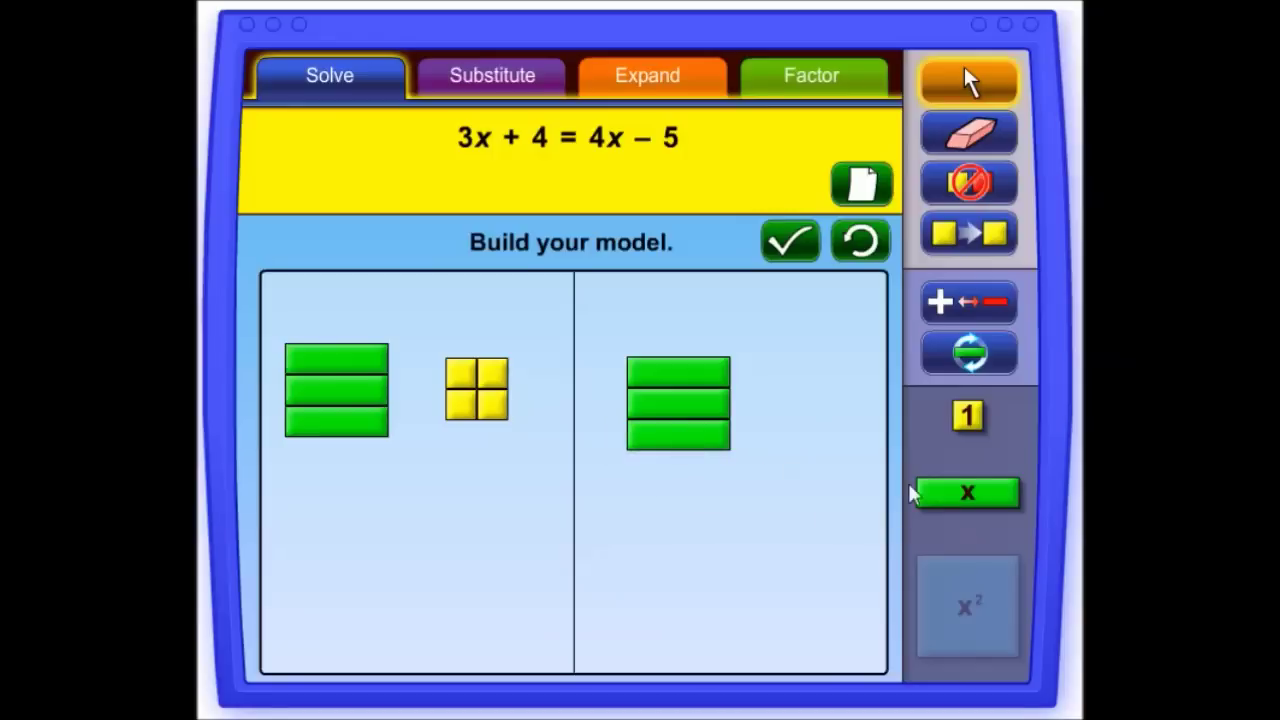
pyautogui.moveTo(937, 494); pyautogui.dragTo(680, 478)
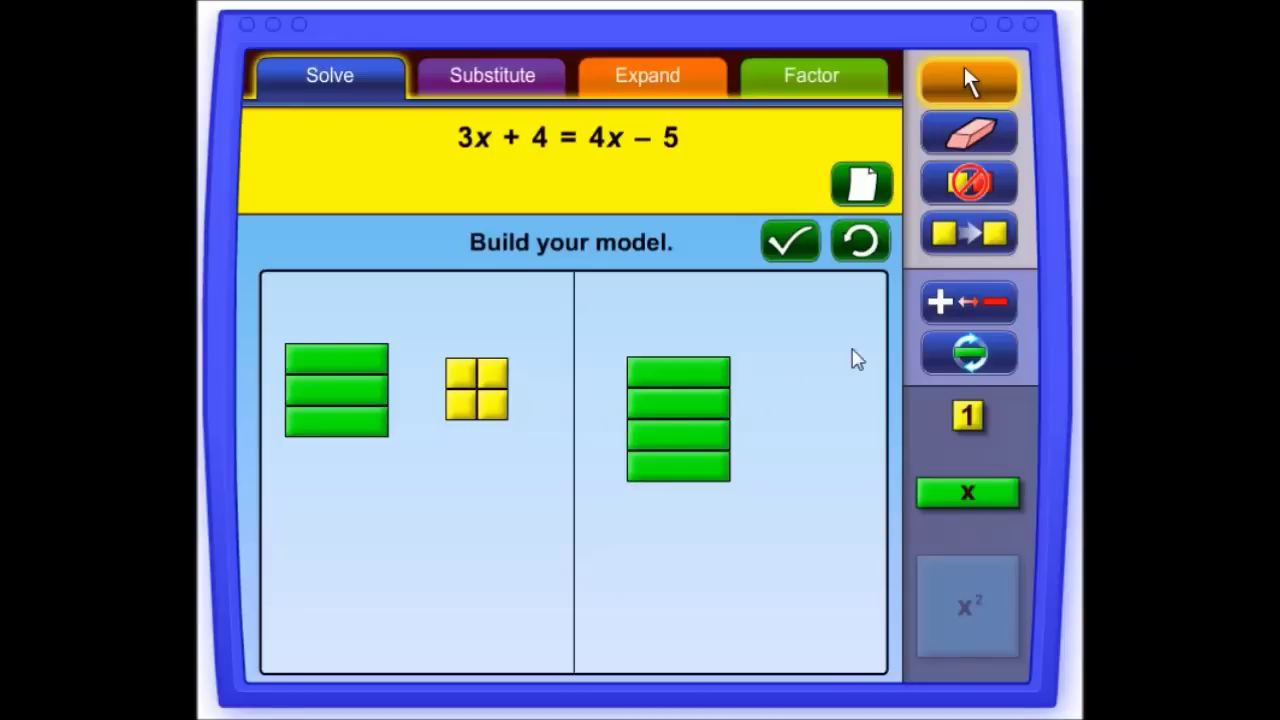
# Step: Add five −1 tiles beside the right x tiles and check the model 3x + 4 = 4x − 5
pyautogui.click(934, 306)
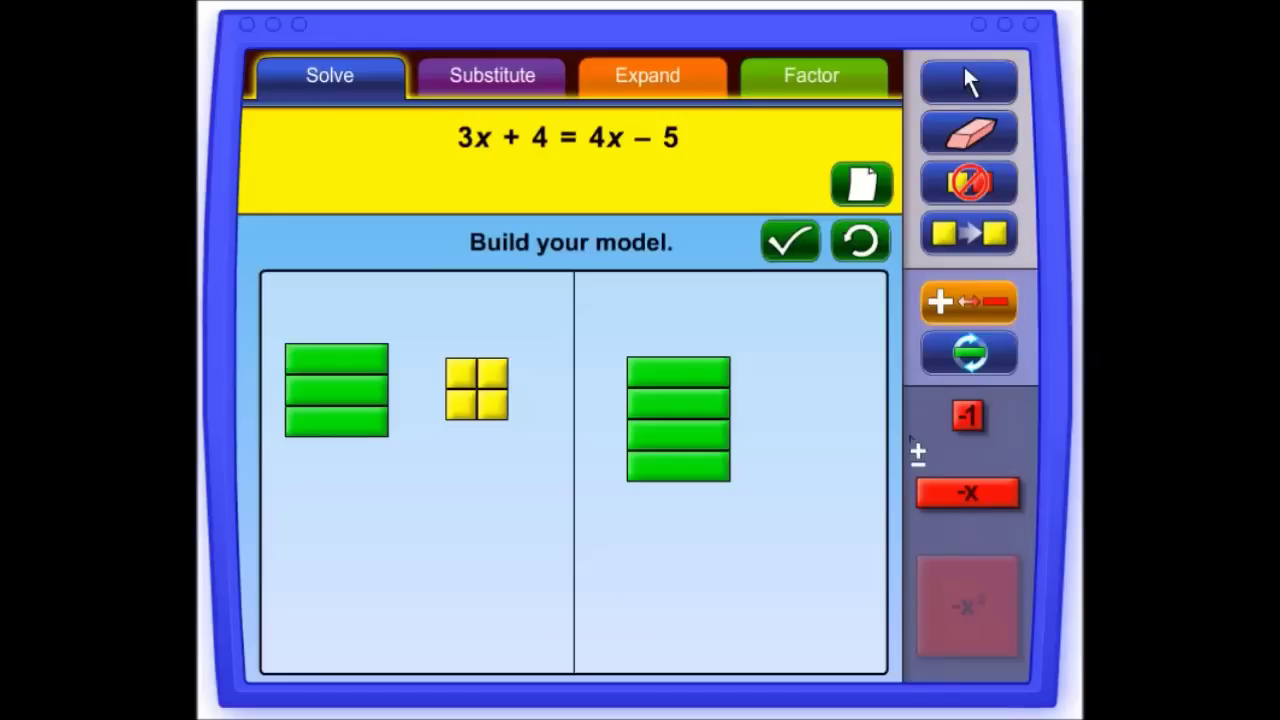
pyautogui.moveTo(968, 420); pyautogui.dragTo(823, 388)
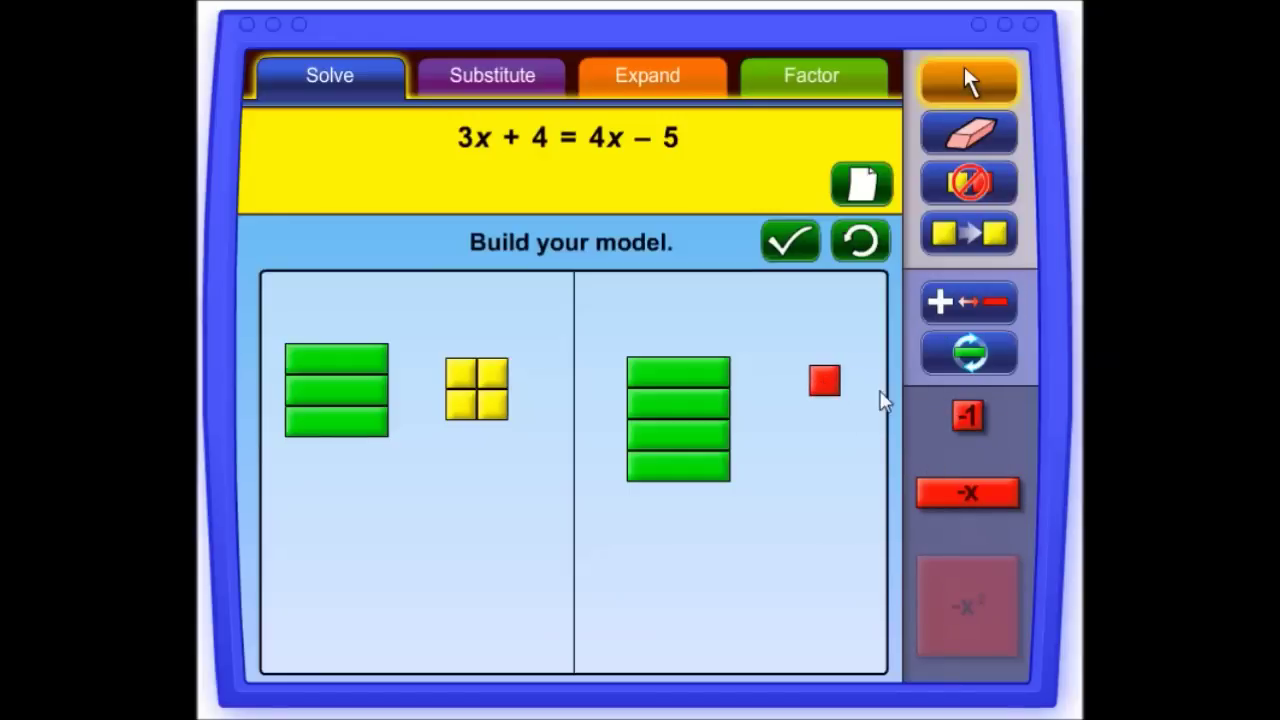
pyautogui.moveTo(968, 425); pyautogui.dragTo(829, 417)
pyautogui.moveTo(968, 416); pyautogui.dragTo(828, 448)
pyautogui.moveTo(966, 418); pyautogui.dragTo(828, 486)
pyautogui.moveTo(966, 420); pyautogui.dragTo(828, 514)
pyautogui.click(786, 250)
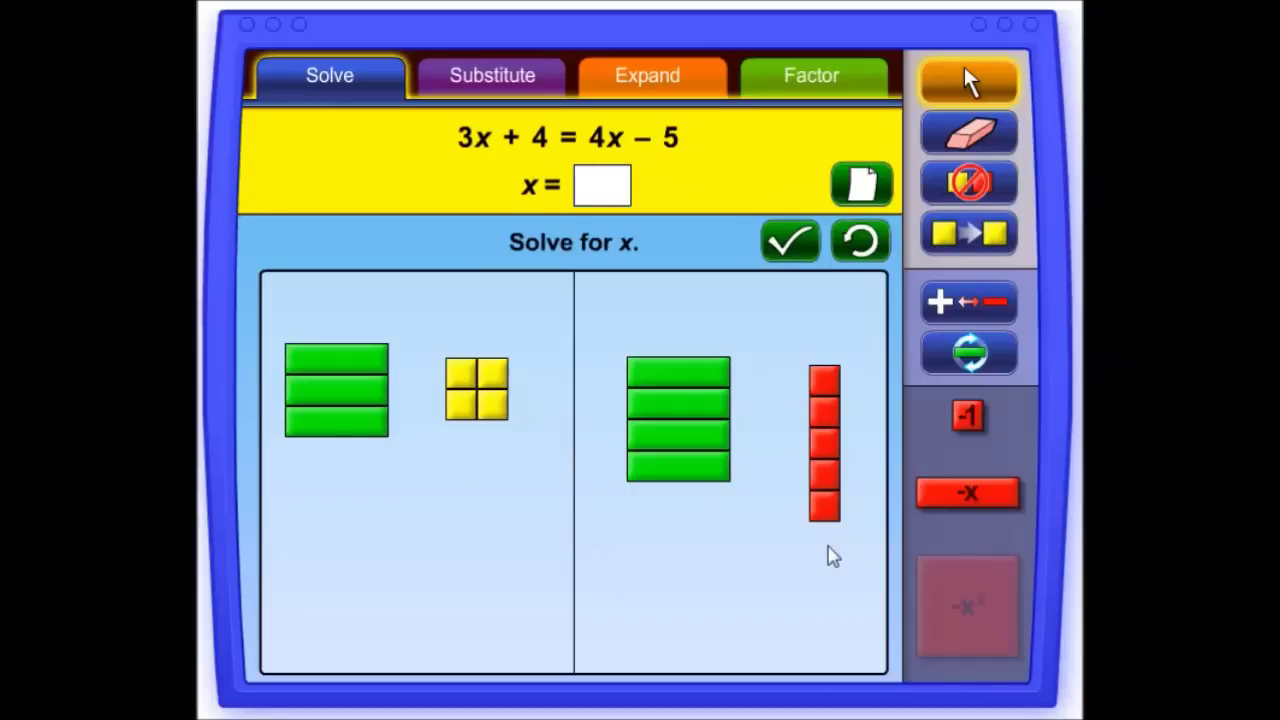
# Step: Flip the four right-side x tiles to −x and move them to the left side
pyautogui.moveTo(746, 505); pyautogui.dragTo(610, 348)
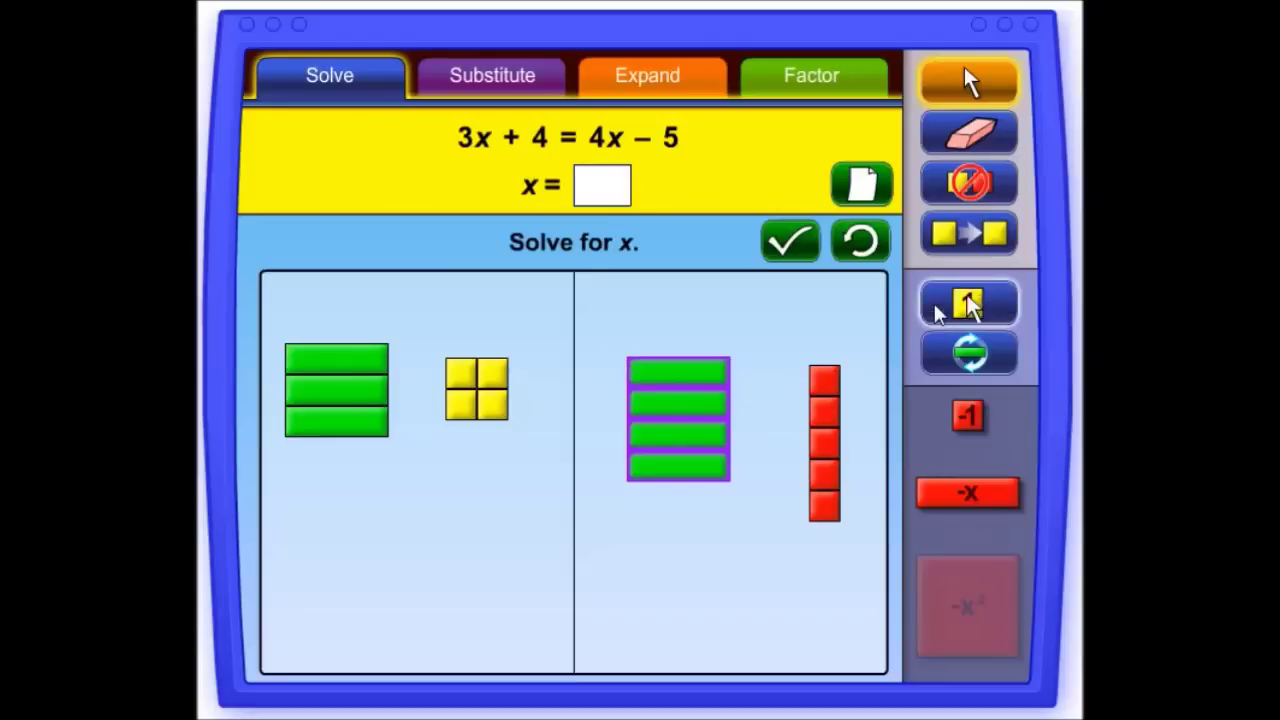
pyautogui.click(968, 302)
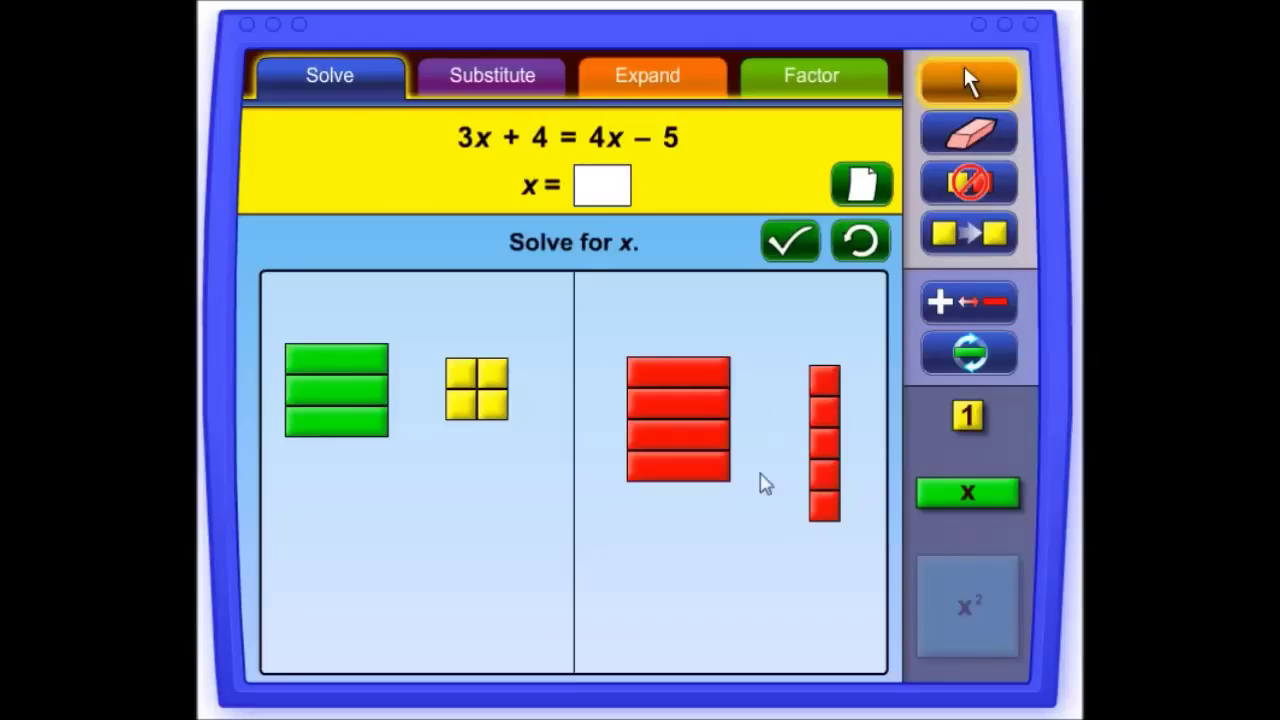
pyautogui.moveTo(740, 492); pyautogui.dragTo(346, 514)
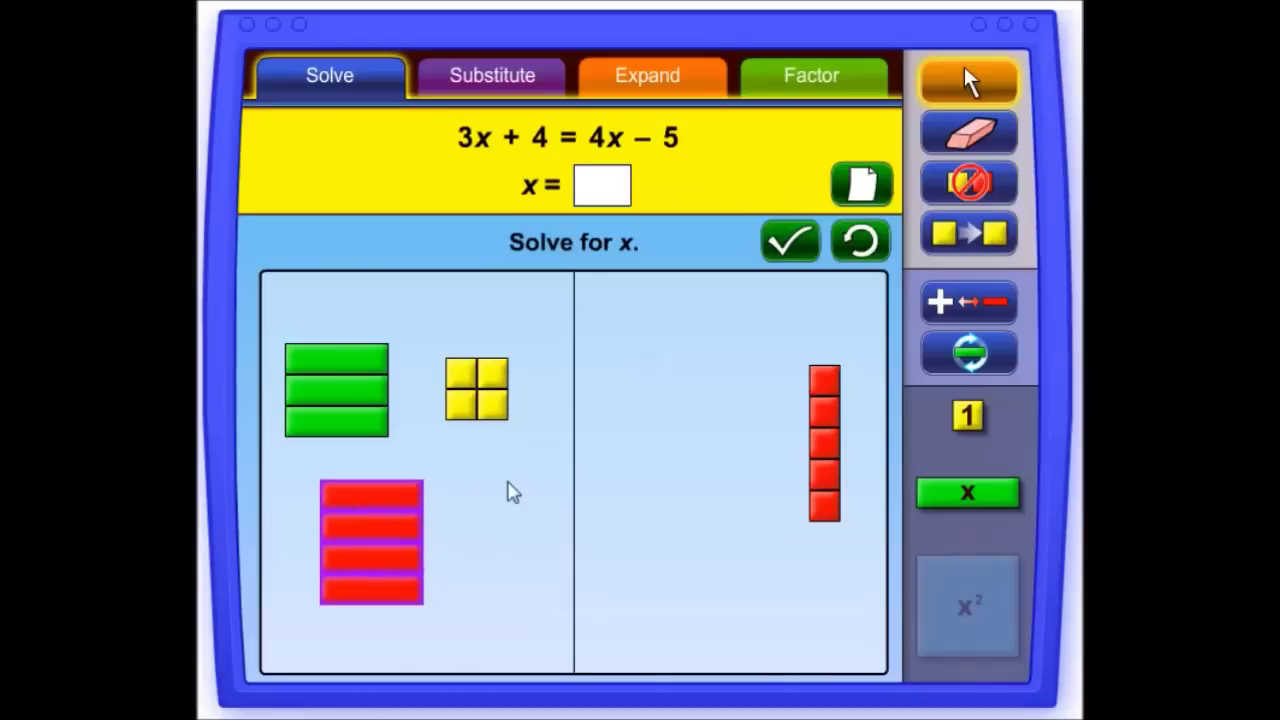
pyautogui.click(526, 454)
# Step: Move the four left unit tiles to the right side and flip them to −1
pyautogui.moveTo(521, 449); pyautogui.dragTo(436, 349)
pyautogui.moveTo(497, 395); pyautogui.dragTo(698, 409)
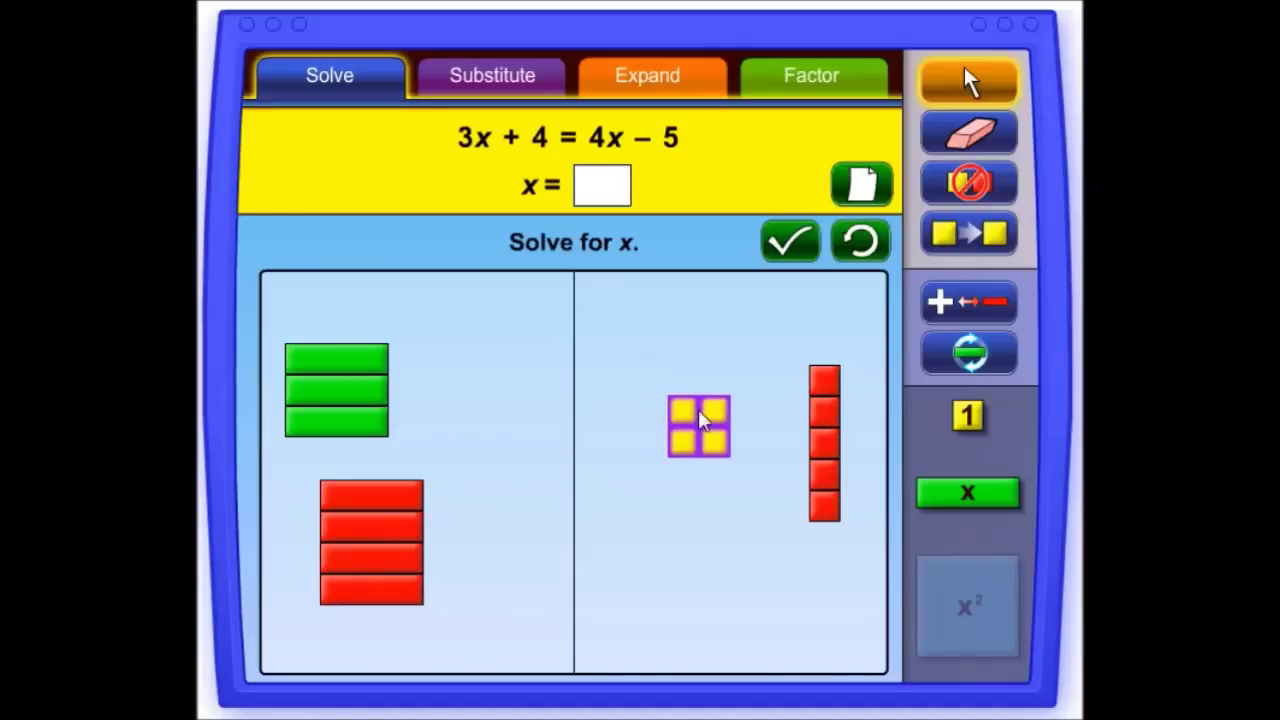
pyautogui.click(965, 302)
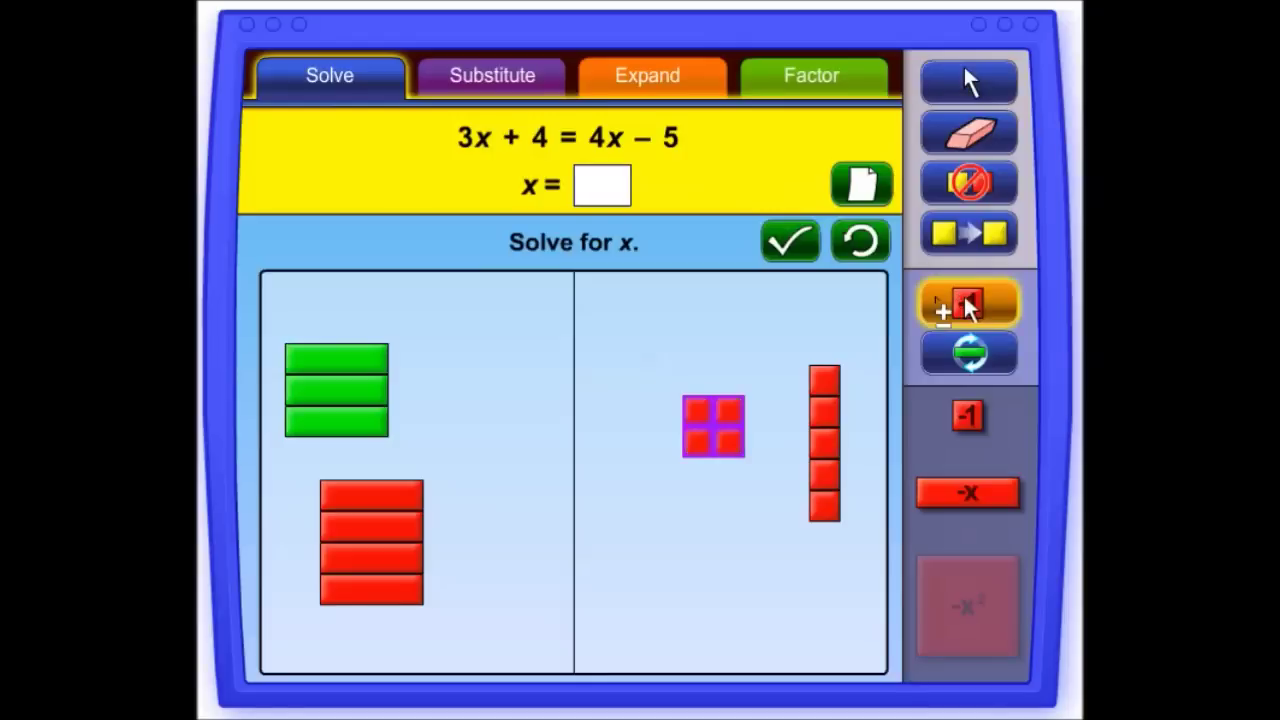
pyautogui.click(593, 368)
# Step: Remove the three x / −x zero pairs on the left, leaving a single −x tile
pyautogui.click(968, 82)
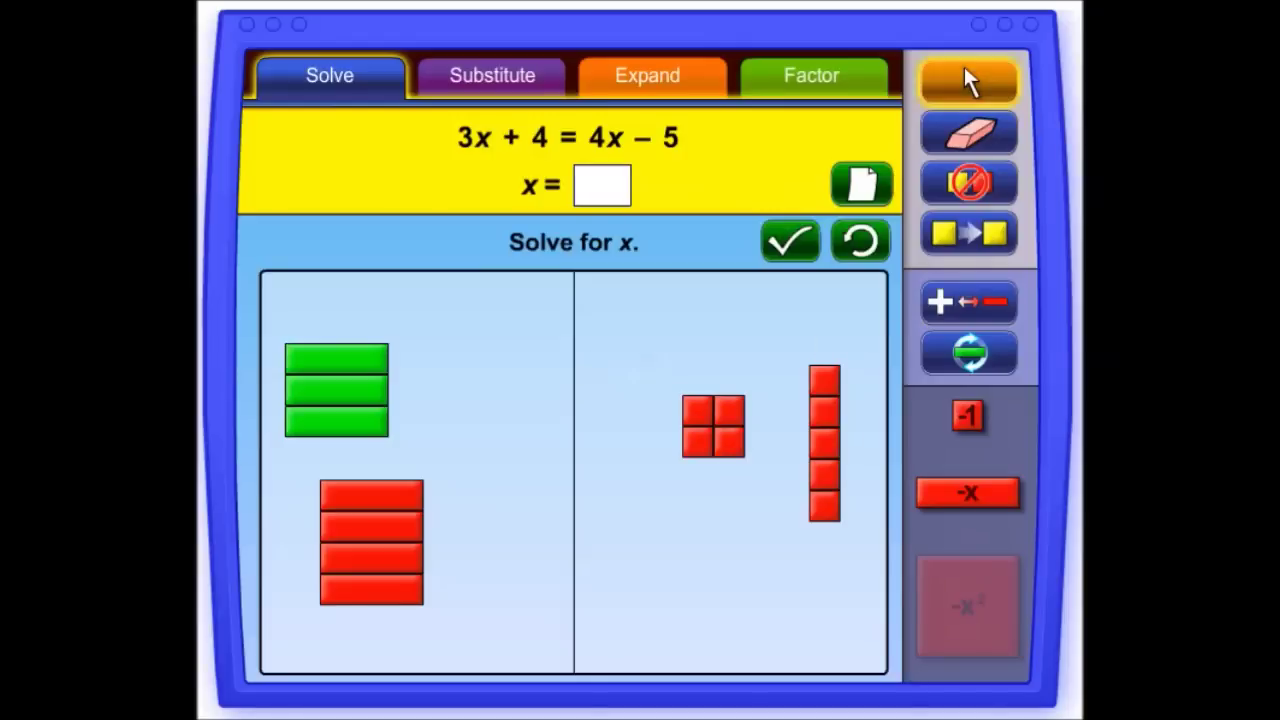
pyautogui.click(993, 186)
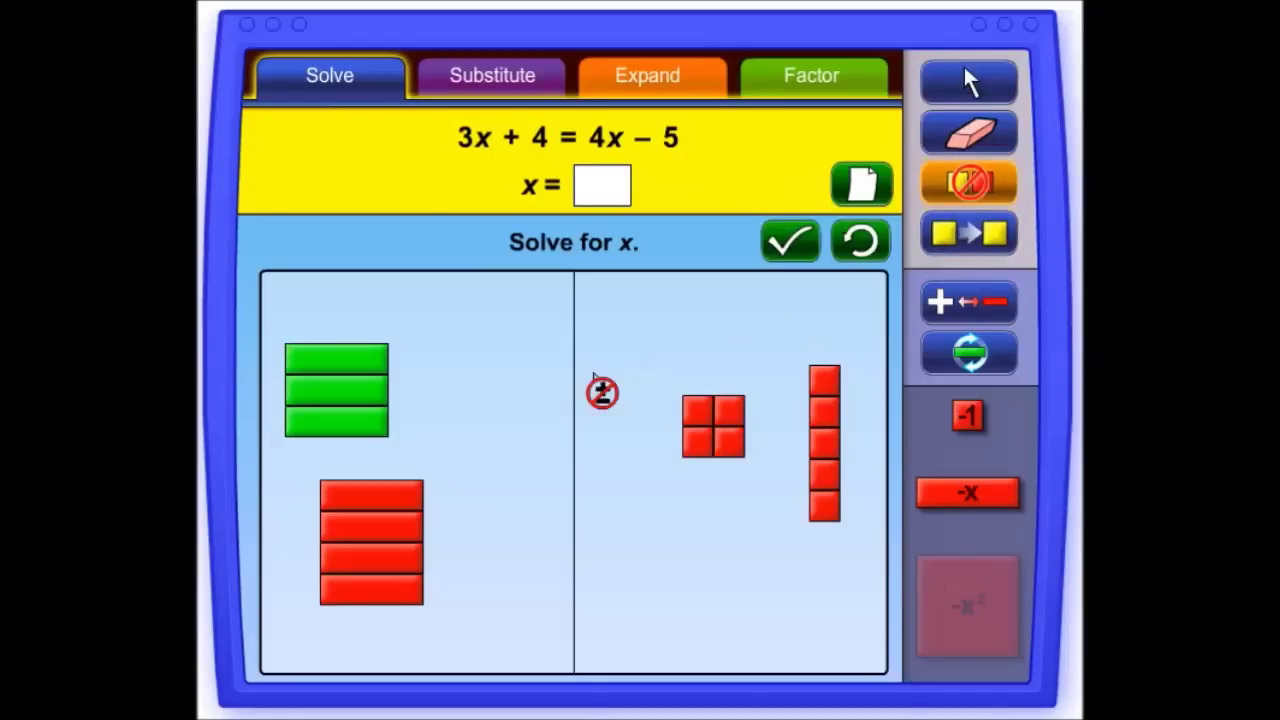
pyautogui.click(405, 486)
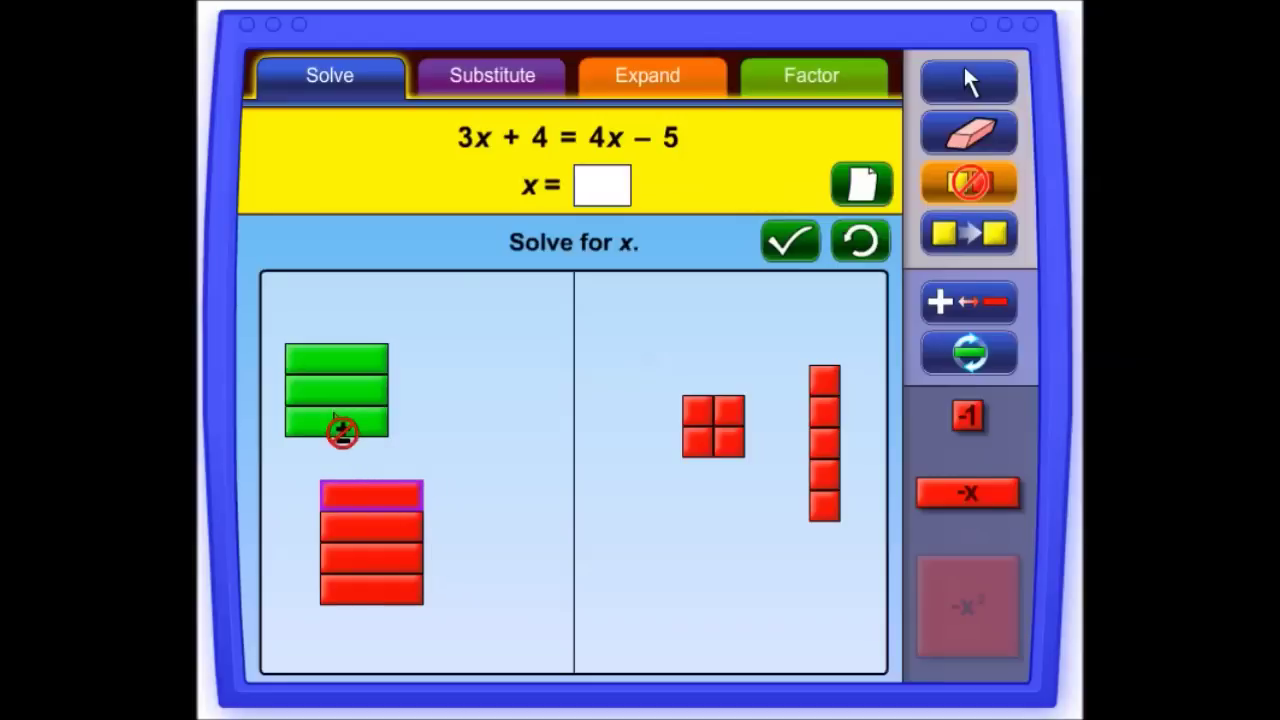
pyautogui.click(342, 426)
pyautogui.click(330, 402)
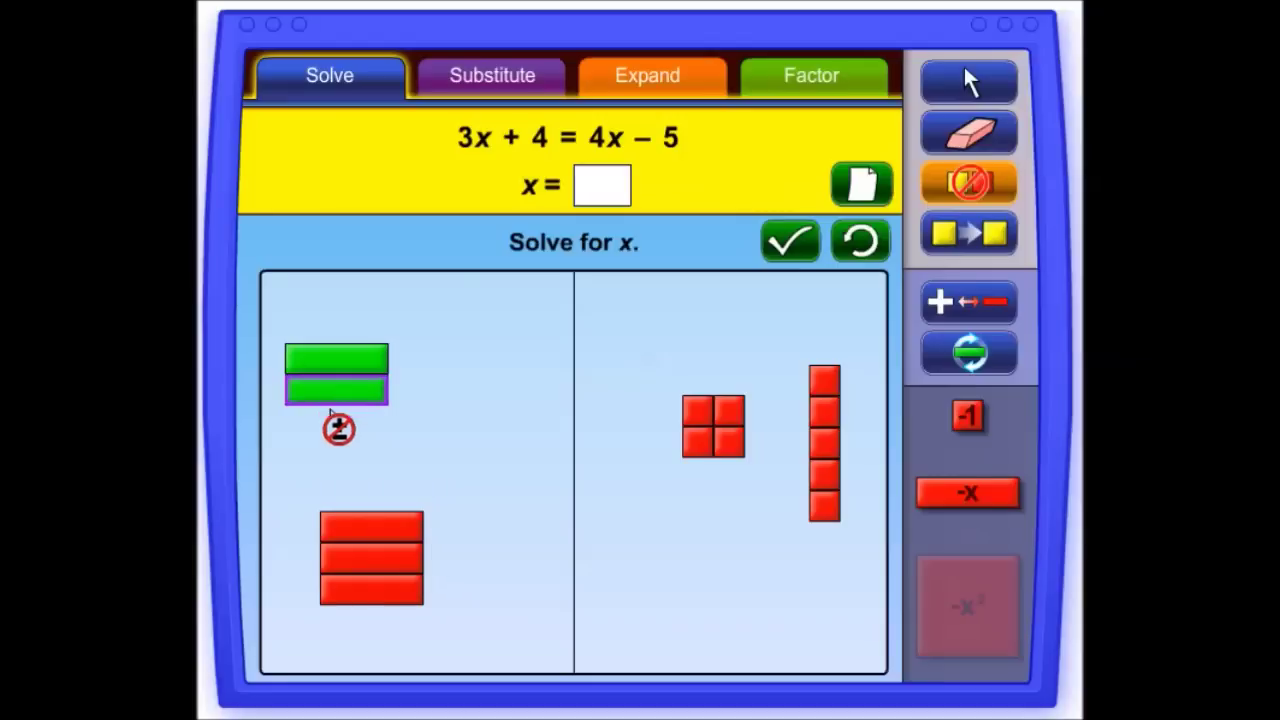
pyautogui.click(368, 538)
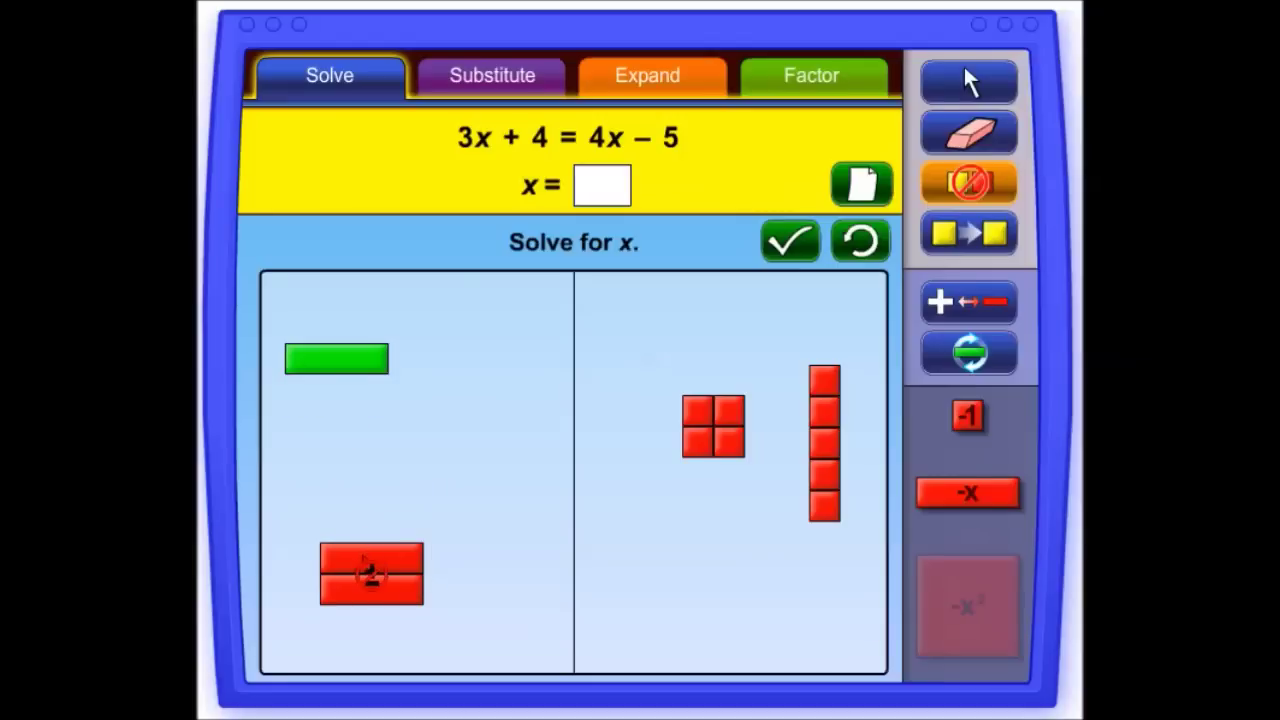
pyautogui.click(366, 563)
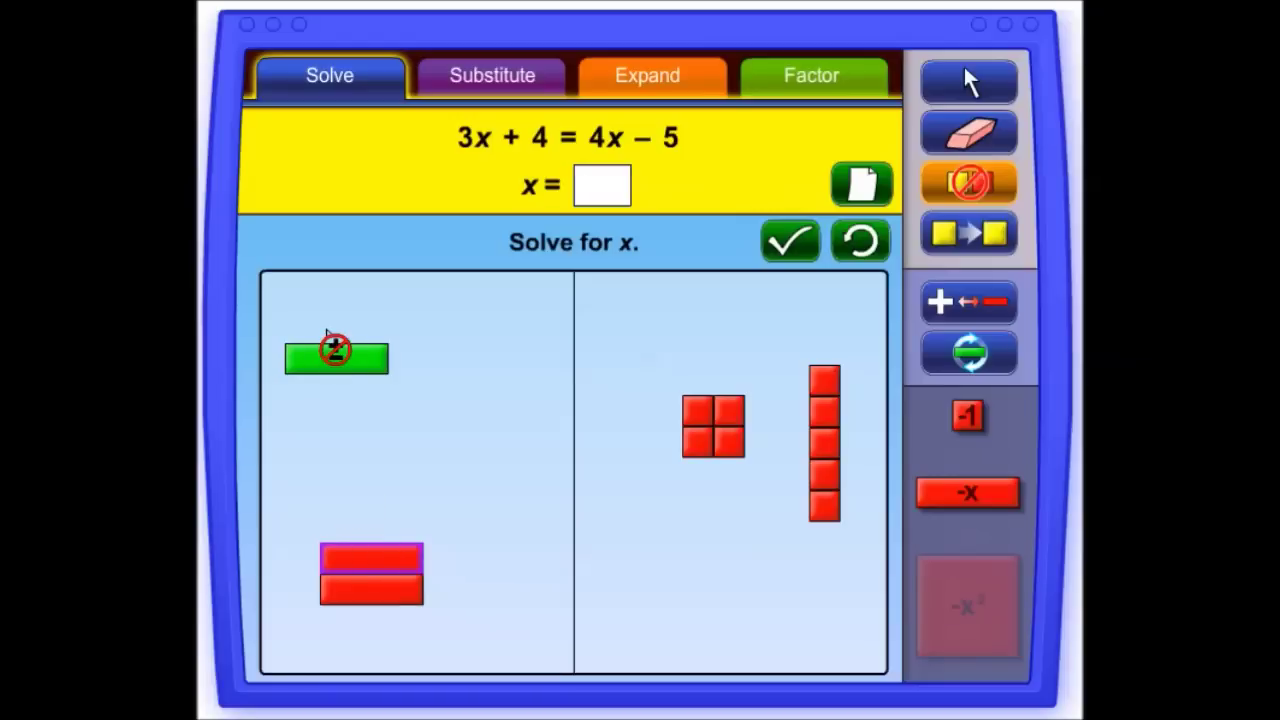
pyautogui.click(330, 366)
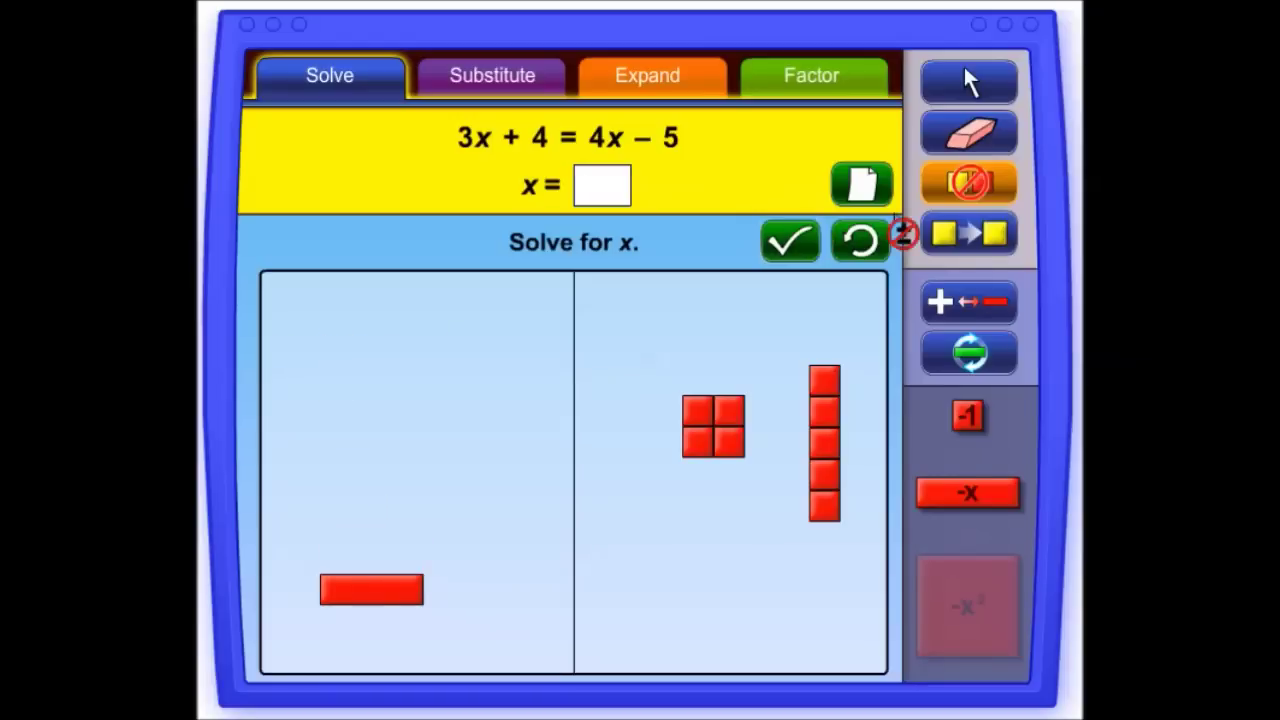
pyautogui.click(966, 300)
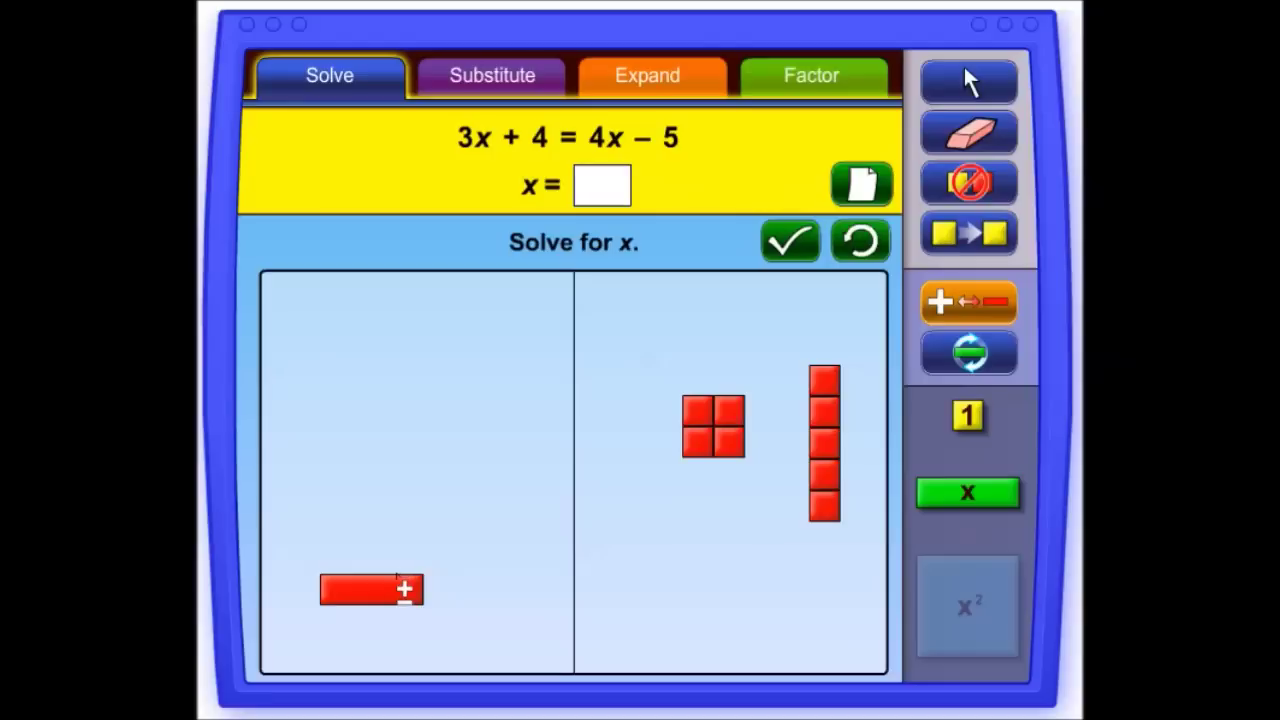
# Step: Flip the −x tile and the nine −1 tiles to positive and check x = 9
pyautogui.click(404, 598)
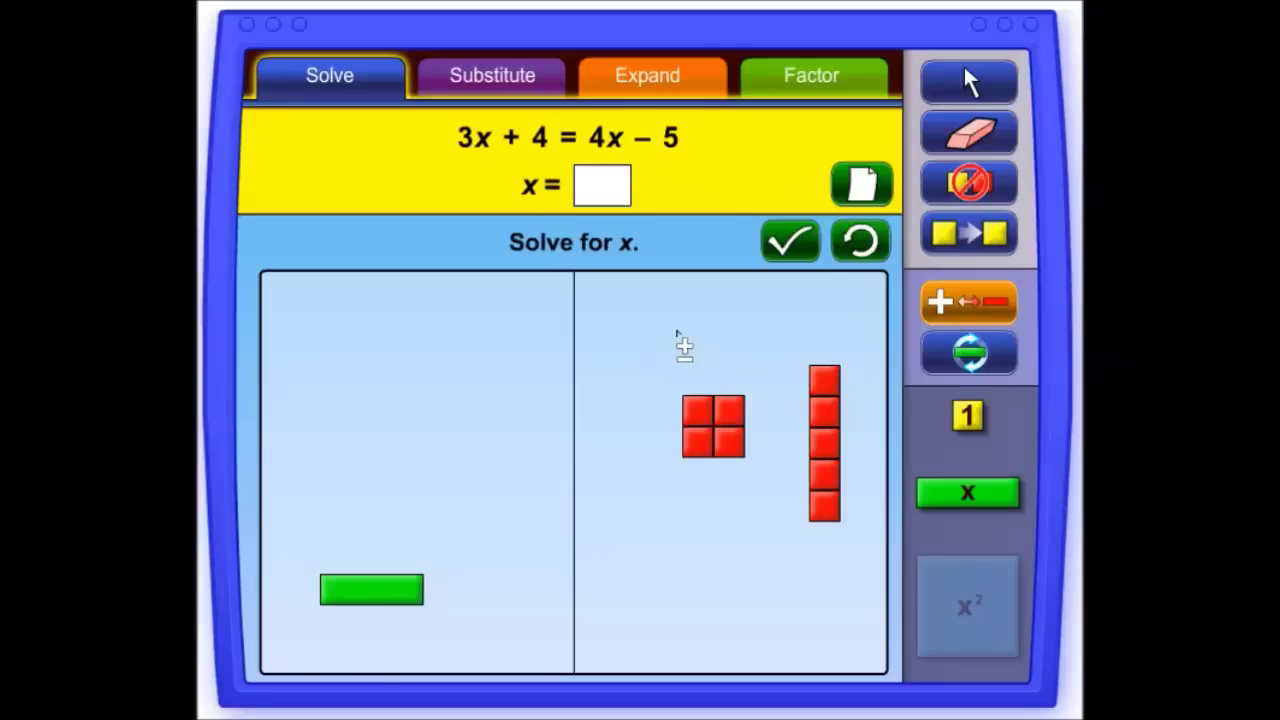
pyautogui.moveTo(670, 331); pyautogui.dragTo(866, 553)
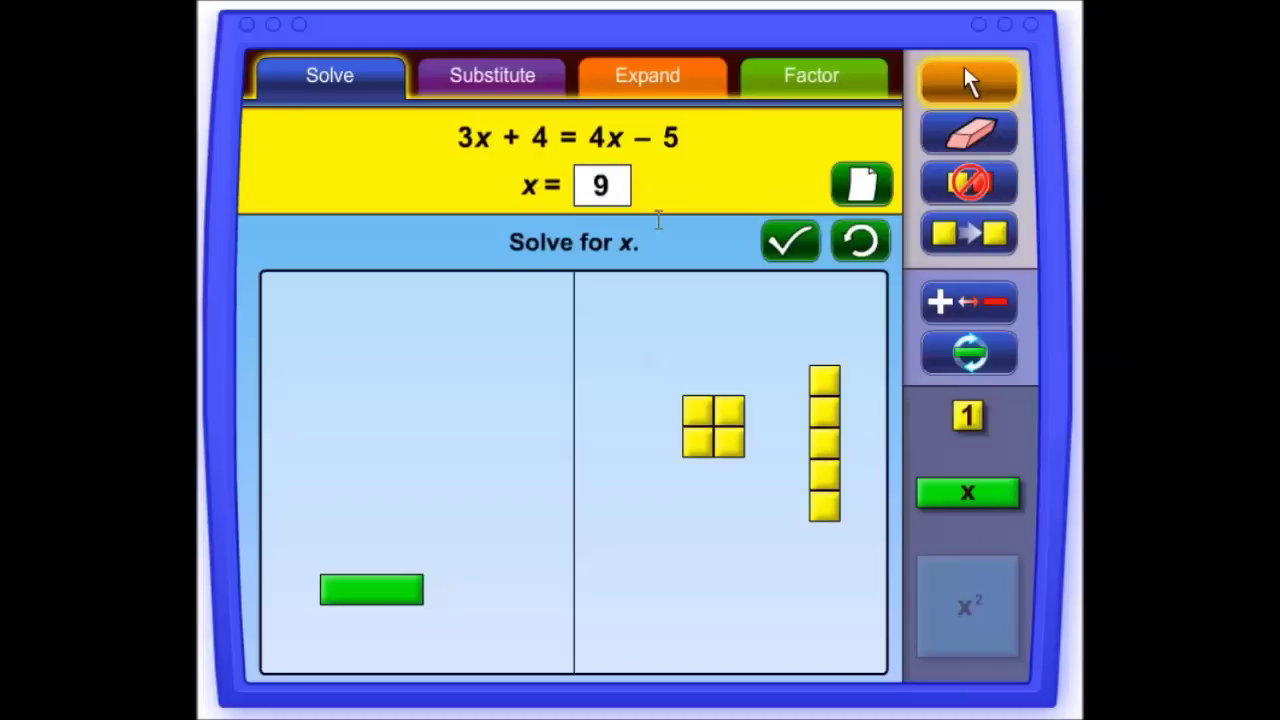
pyautogui.click(782, 244)
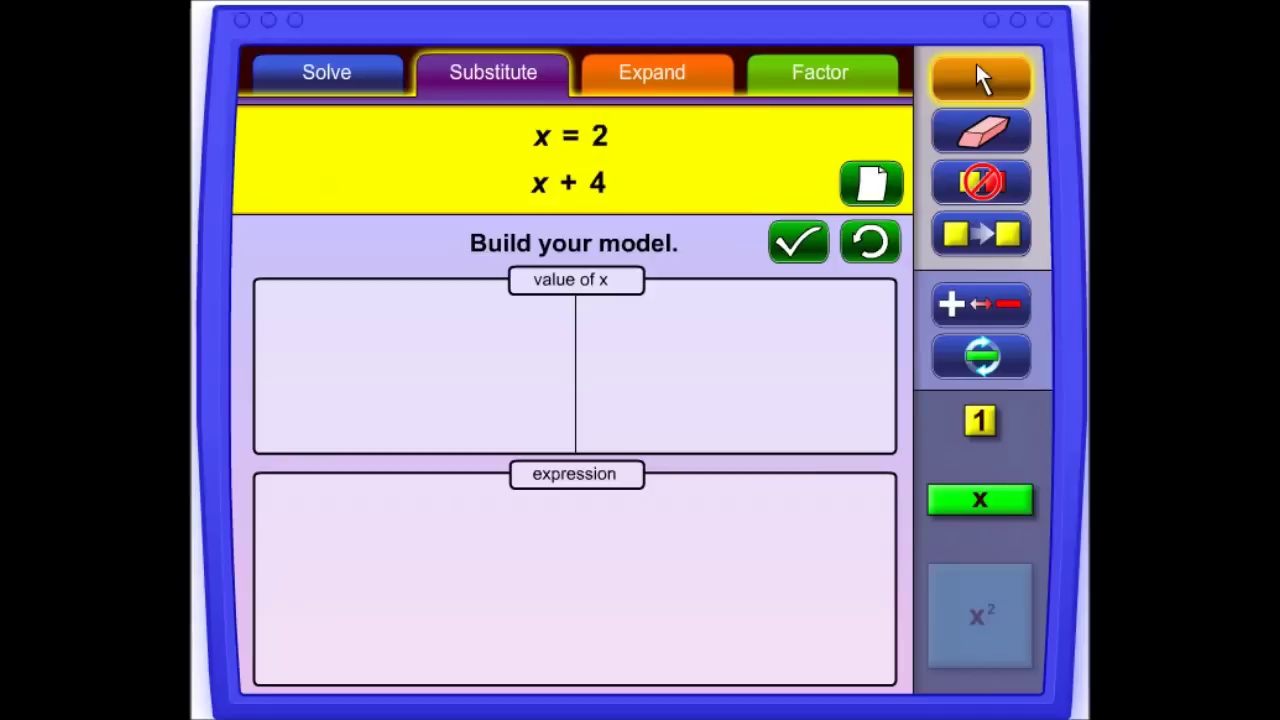
# Step: Model x = 2 with an x tile and two 1 tiles in the value box
pyautogui.moveTo(929, 503); pyautogui.dragTo(431, 390)
pyautogui.click(980, 421)
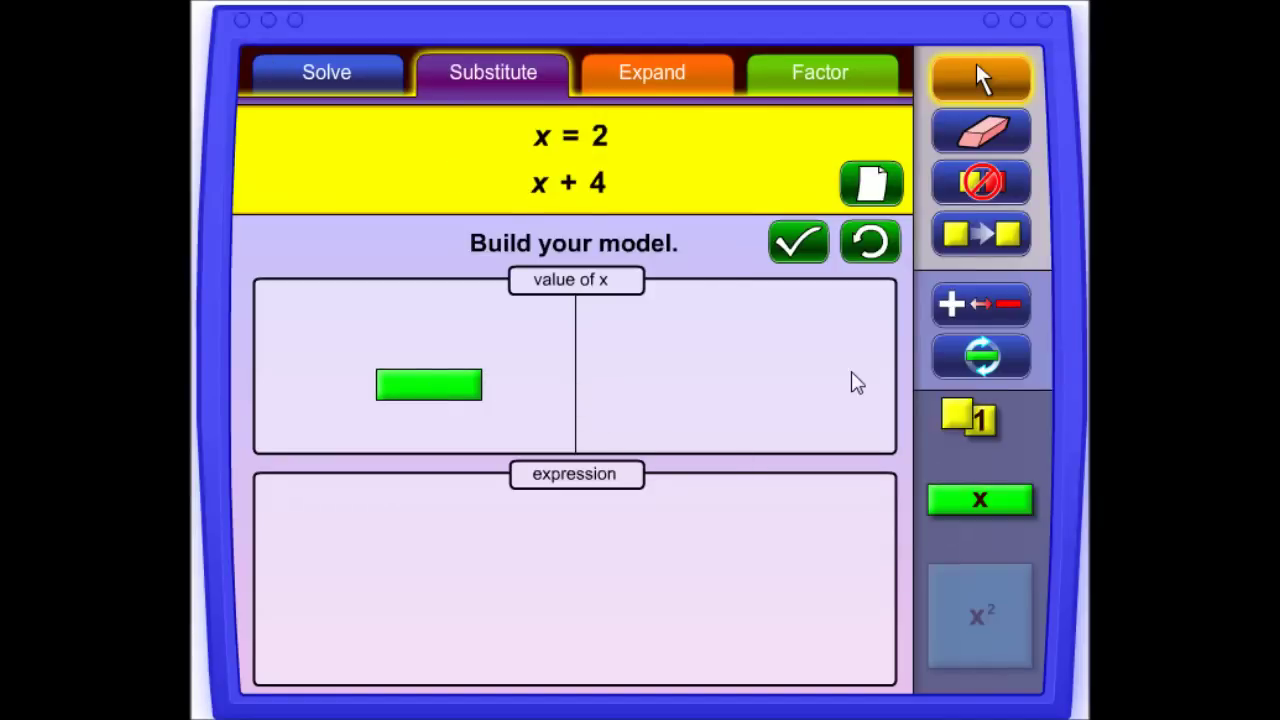
pyautogui.moveTo(975, 415); pyautogui.dragTo(766, 369)
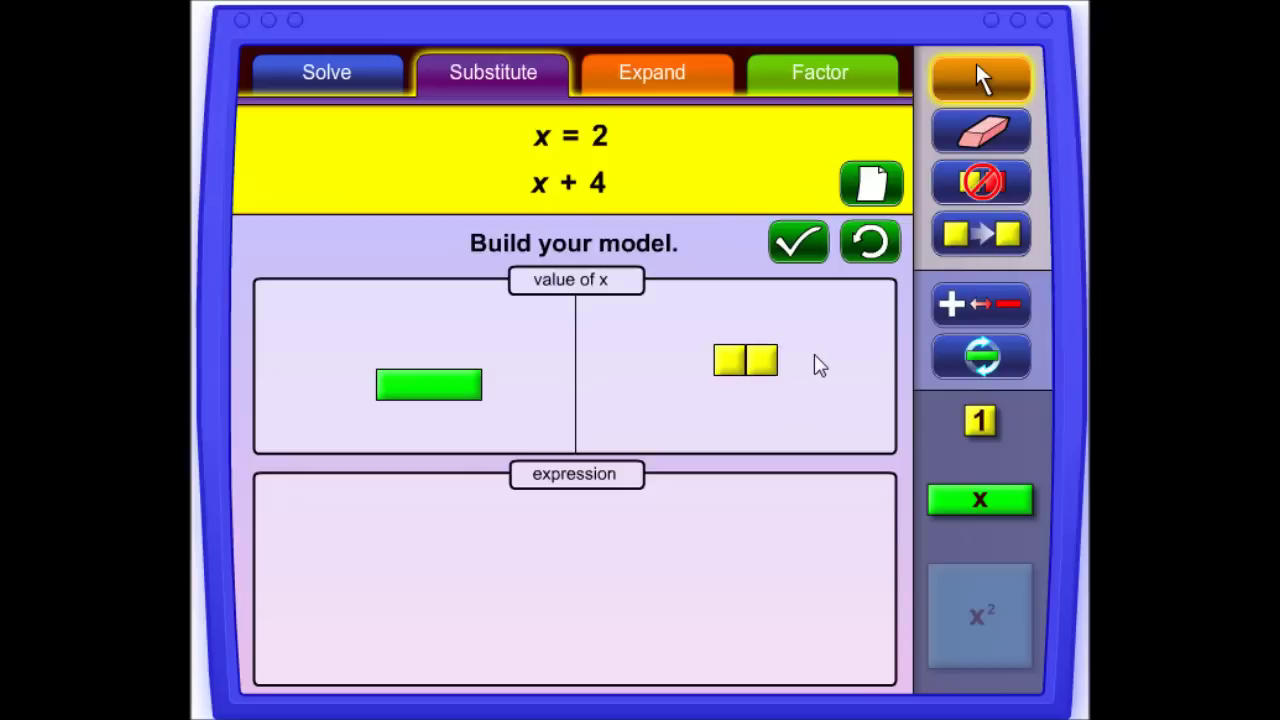
# Step: Build x + 4 from one x tile and four 1 tiles in the expression box and check
pyautogui.moveTo(945, 495); pyautogui.dragTo(490, 581)
pyautogui.moveTo(985, 425); pyautogui.dragTo(720, 530)
pyautogui.moveTo(977, 432); pyautogui.dragTo(751, 526)
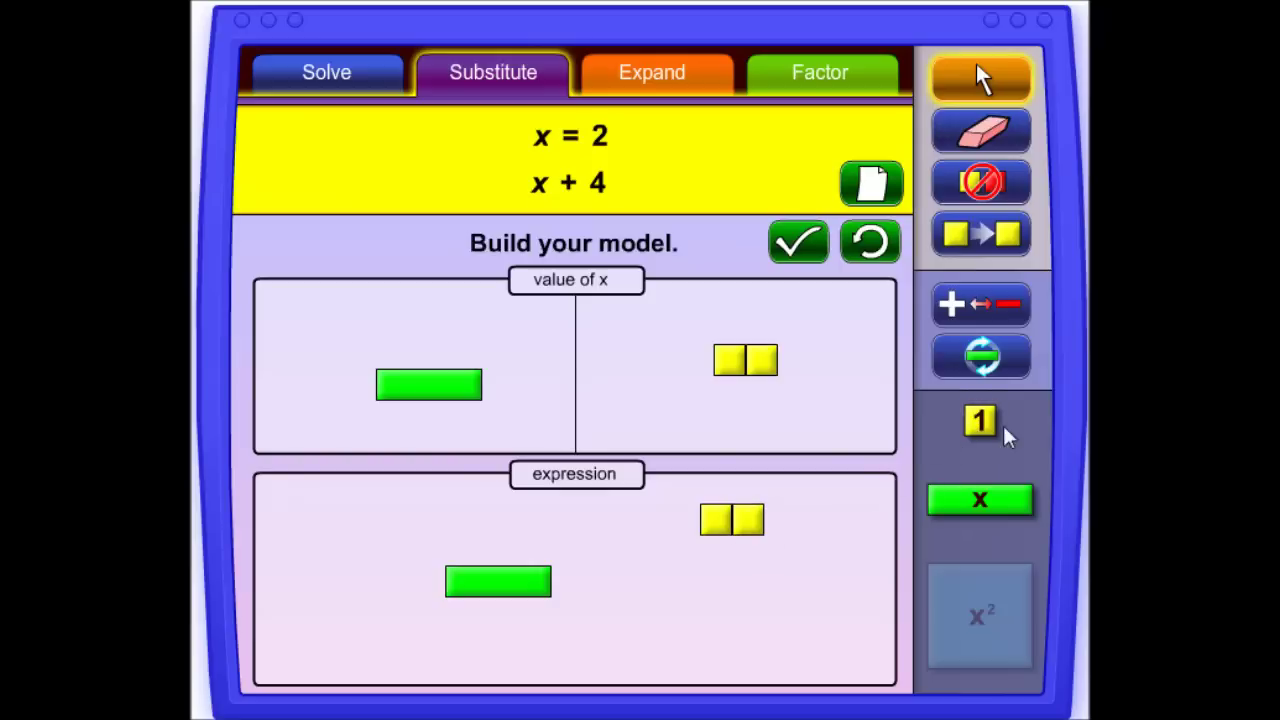
pyautogui.moveTo(986, 425); pyautogui.dragTo(720, 549)
pyautogui.moveTo(983, 428); pyautogui.dragTo(747, 557)
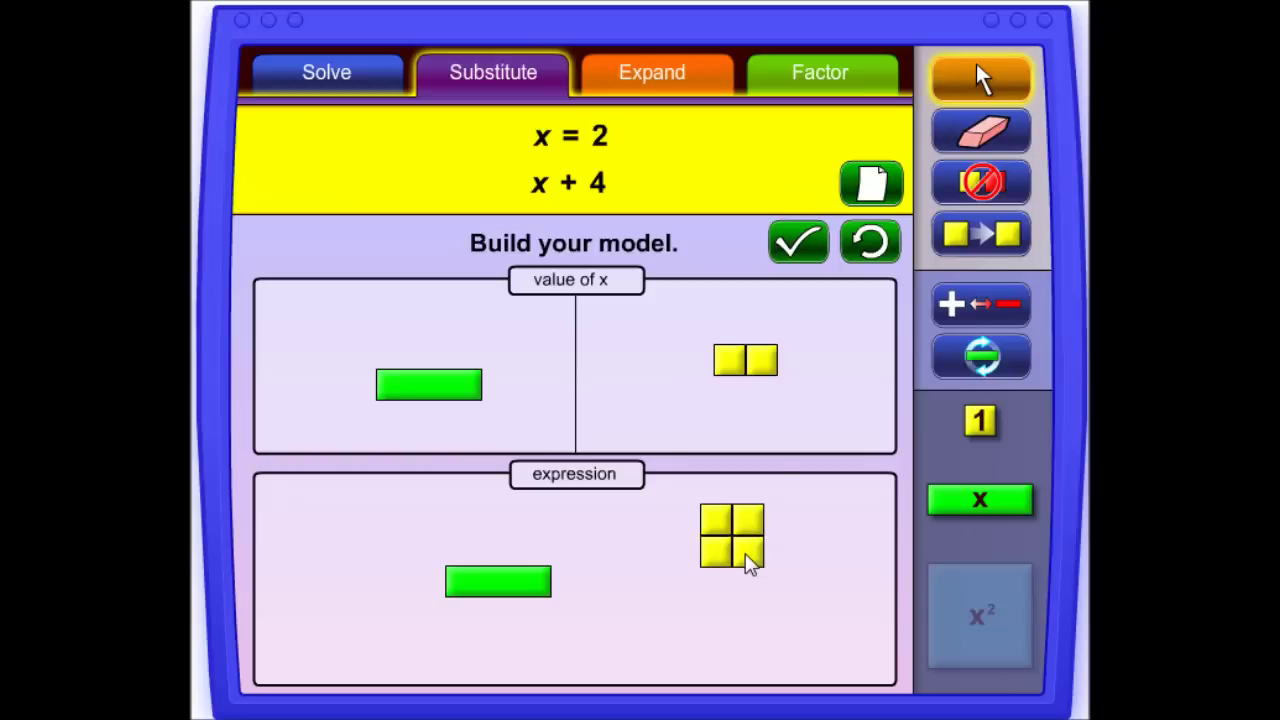
pyautogui.click(793, 252)
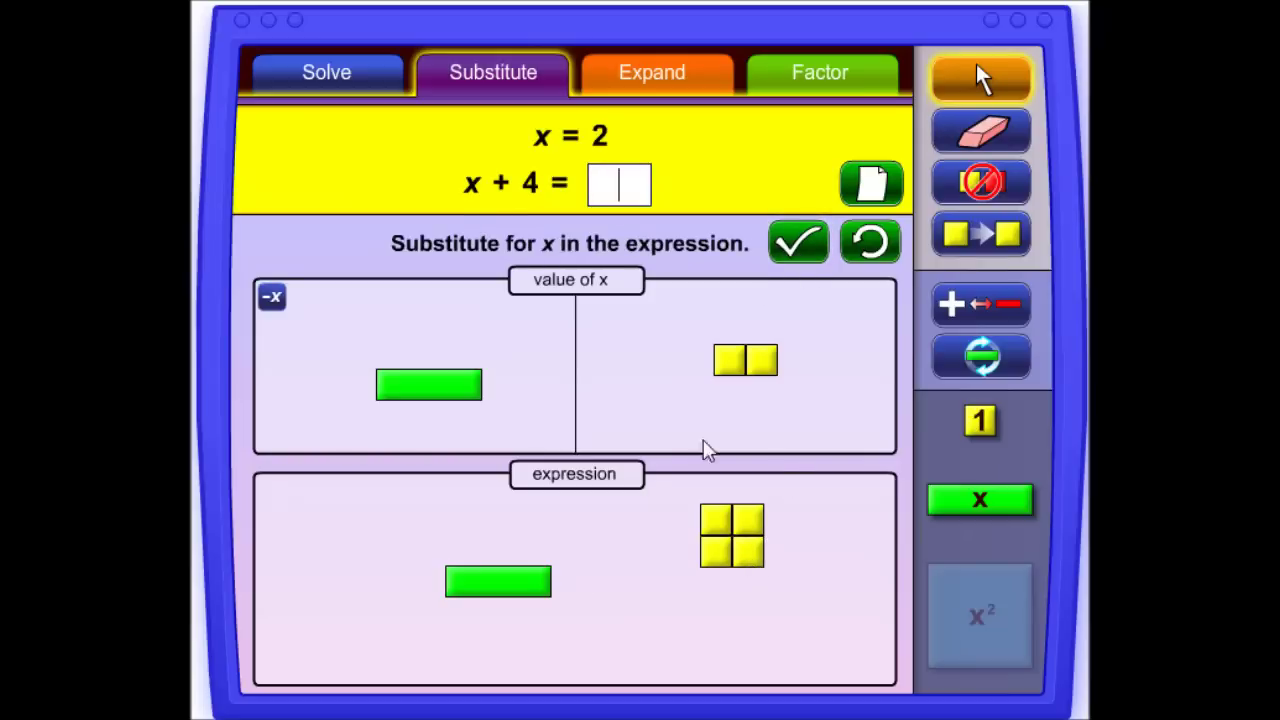
# Step: Replace the expression's x tile with two 1 tiles and submit 6 as the value of x + 4
pyautogui.moveTo(975, 425); pyautogui.dragTo(490, 547)
pyautogui.moveTo(999, 424); pyautogui.dragTo(519, 546)
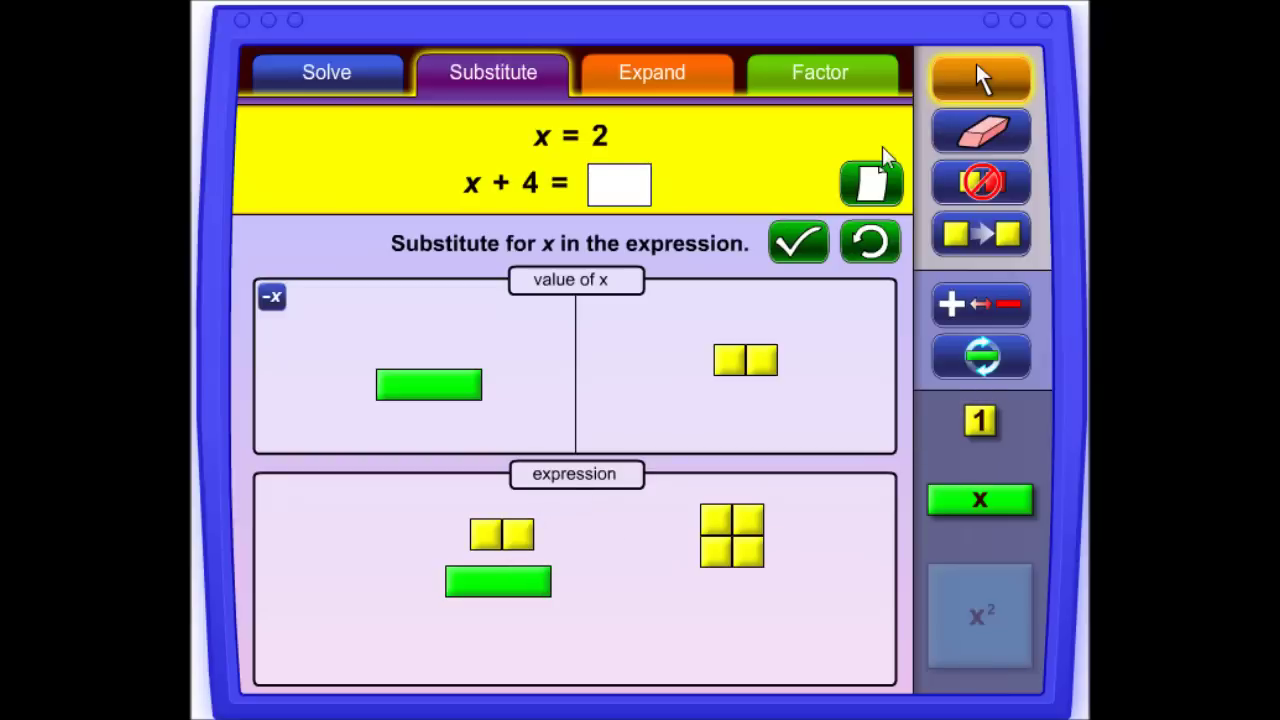
pyautogui.click(982, 130)
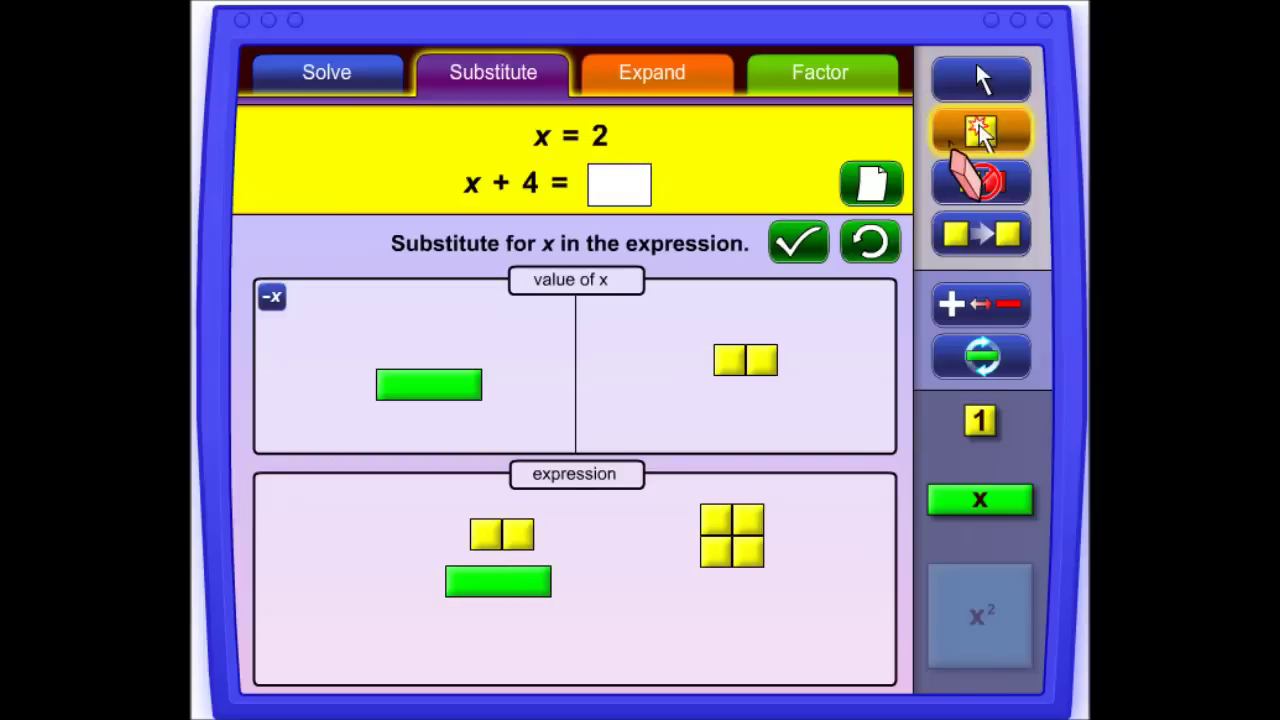
pyautogui.click(527, 589)
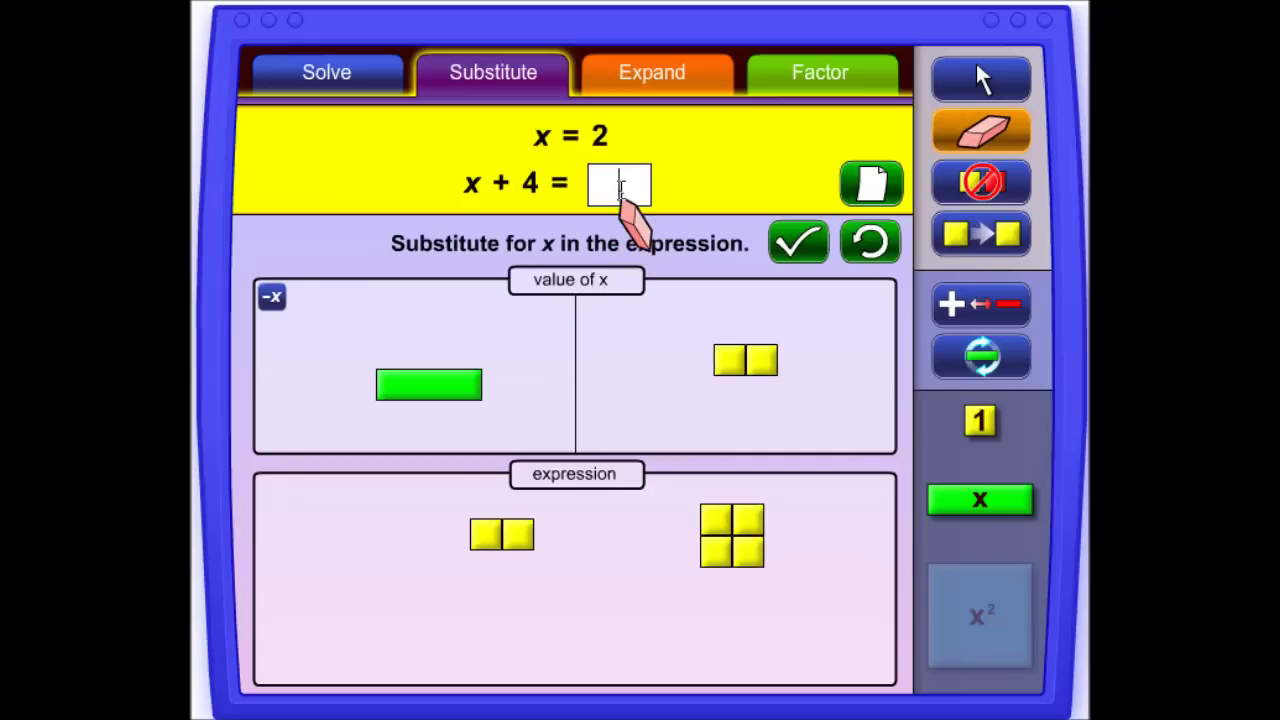
pyautogui.write('6')
pyautogui.click(800, 242)
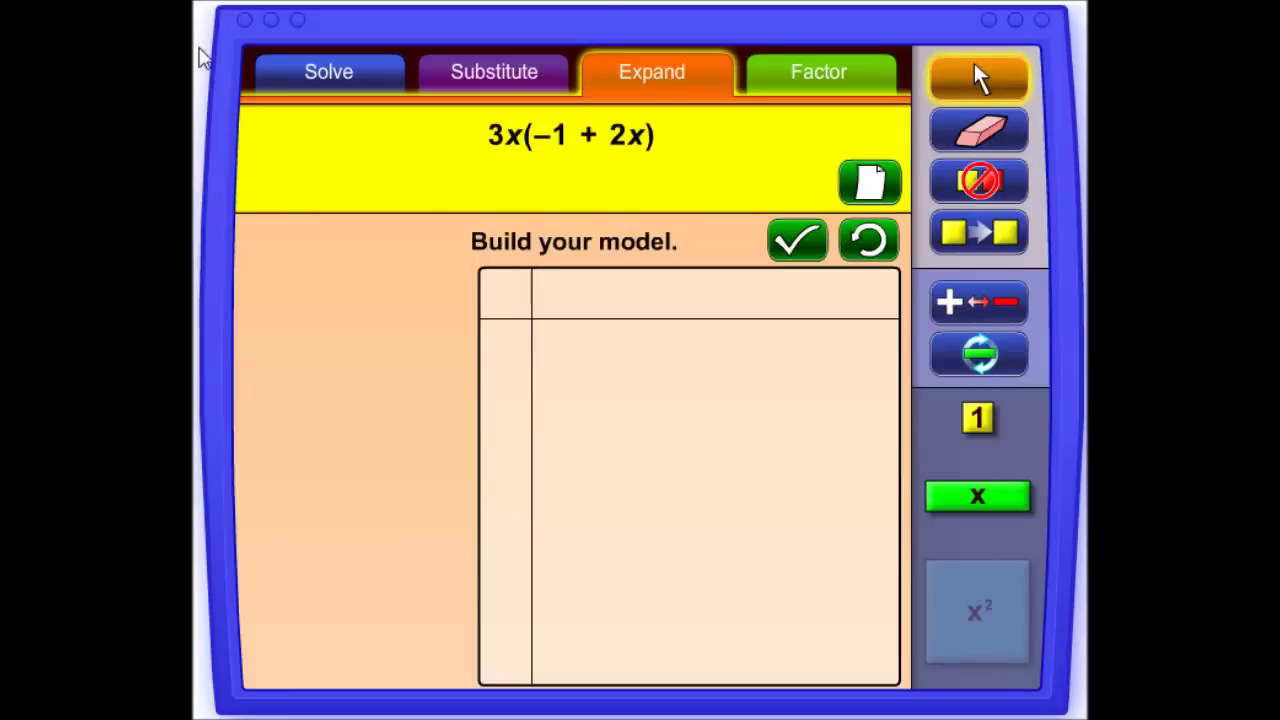
# Step: Place three vertical x tiles in the left column to represent 3x
pyautogui.moveTo(951, 506); pyautogui.dragTo(500, 457)
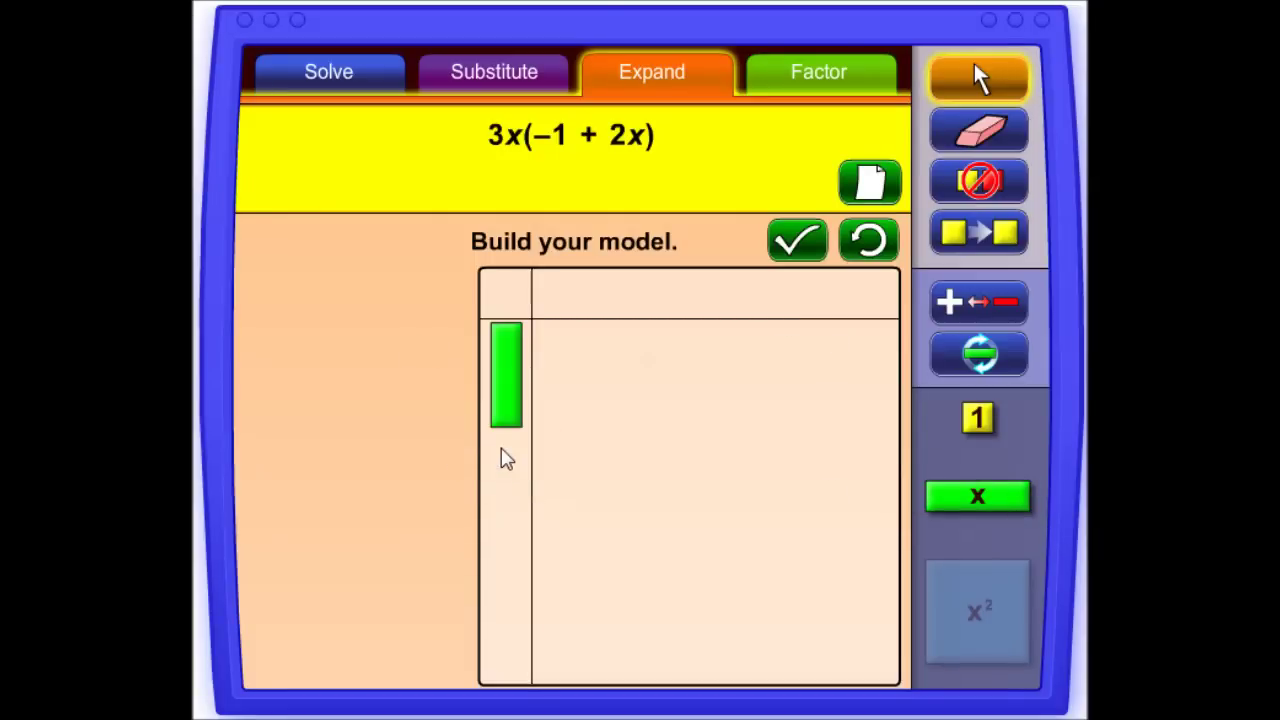
pyautogui.click(960, 356)
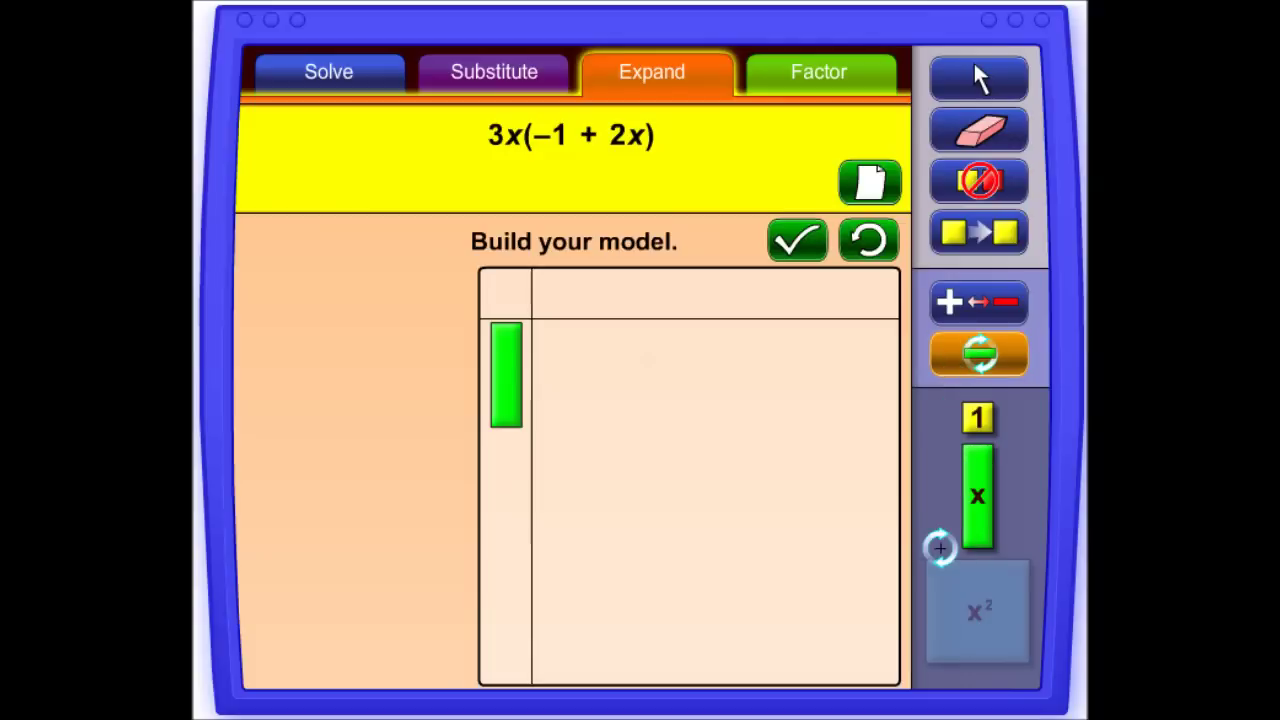
pyautogui.moveTo(985, 515); pyautogui.dragTo(509, 478)
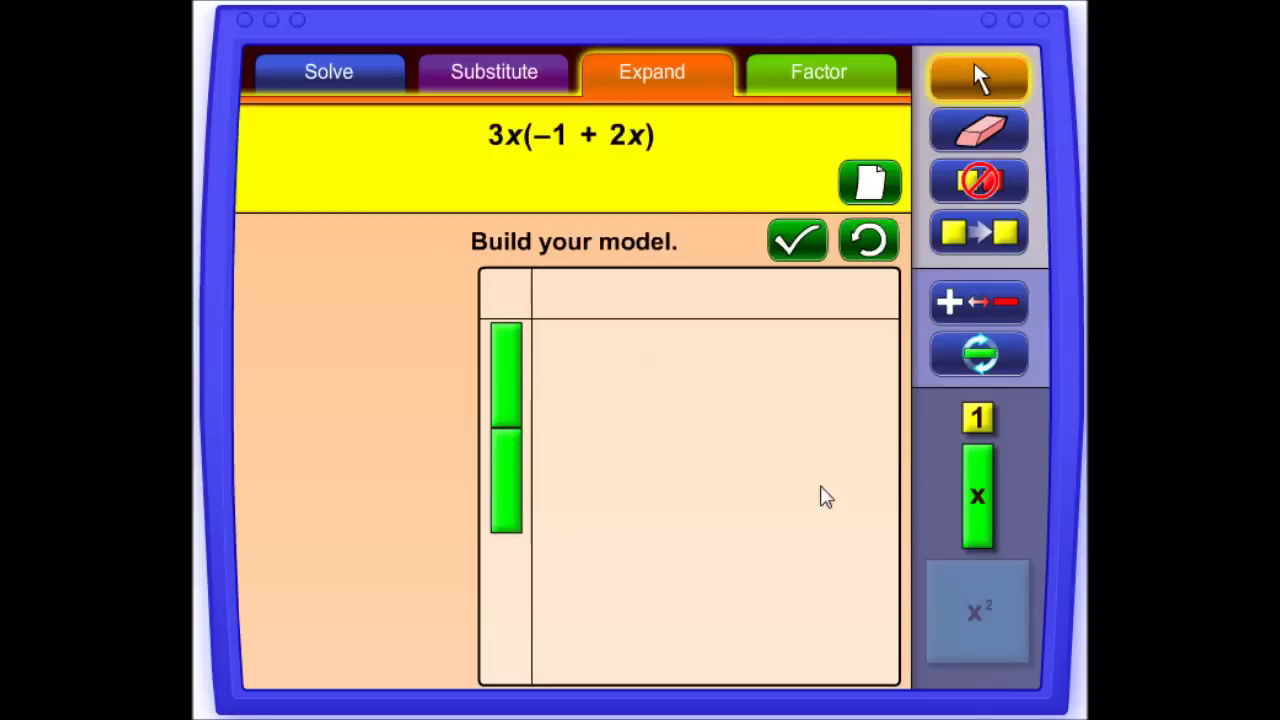
pyautogui.moveTo(975, 492); pyautogui.dragTo(507, 597)
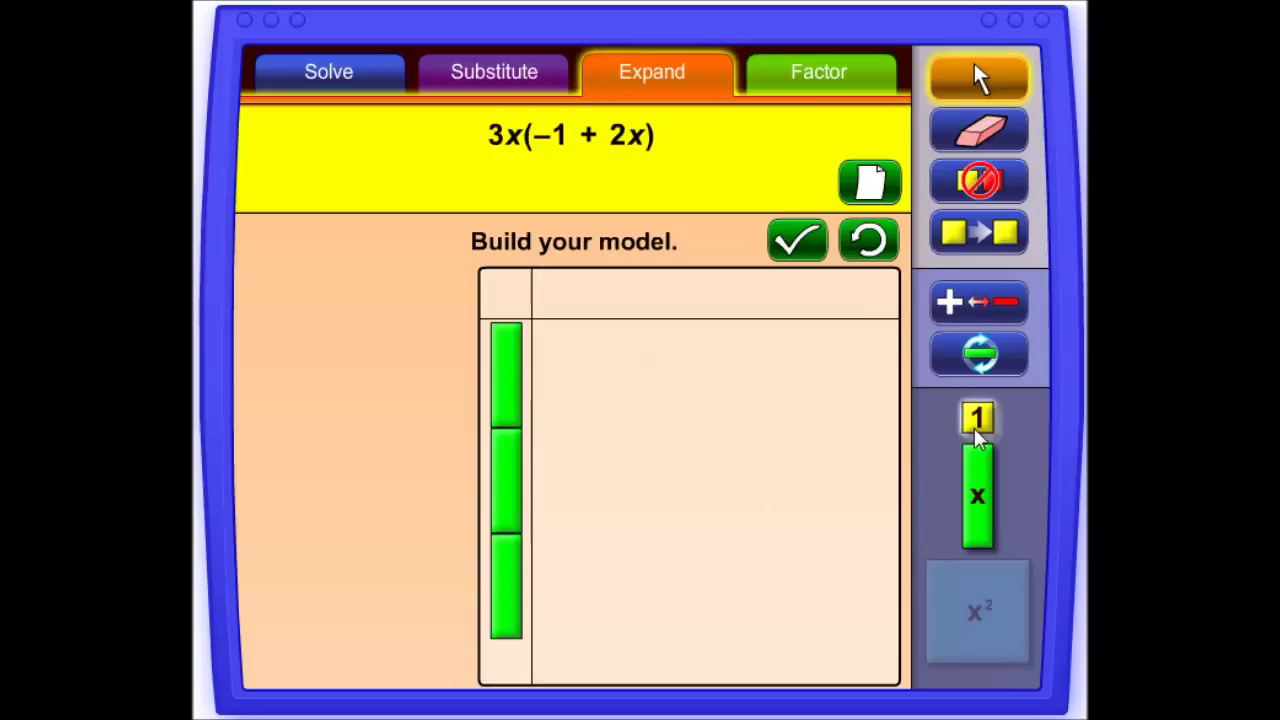
# Step: Lay two horizontal x tiles and a −1 tile across the top as −1 + 2x, then check
pyautogui.click(979, 354)
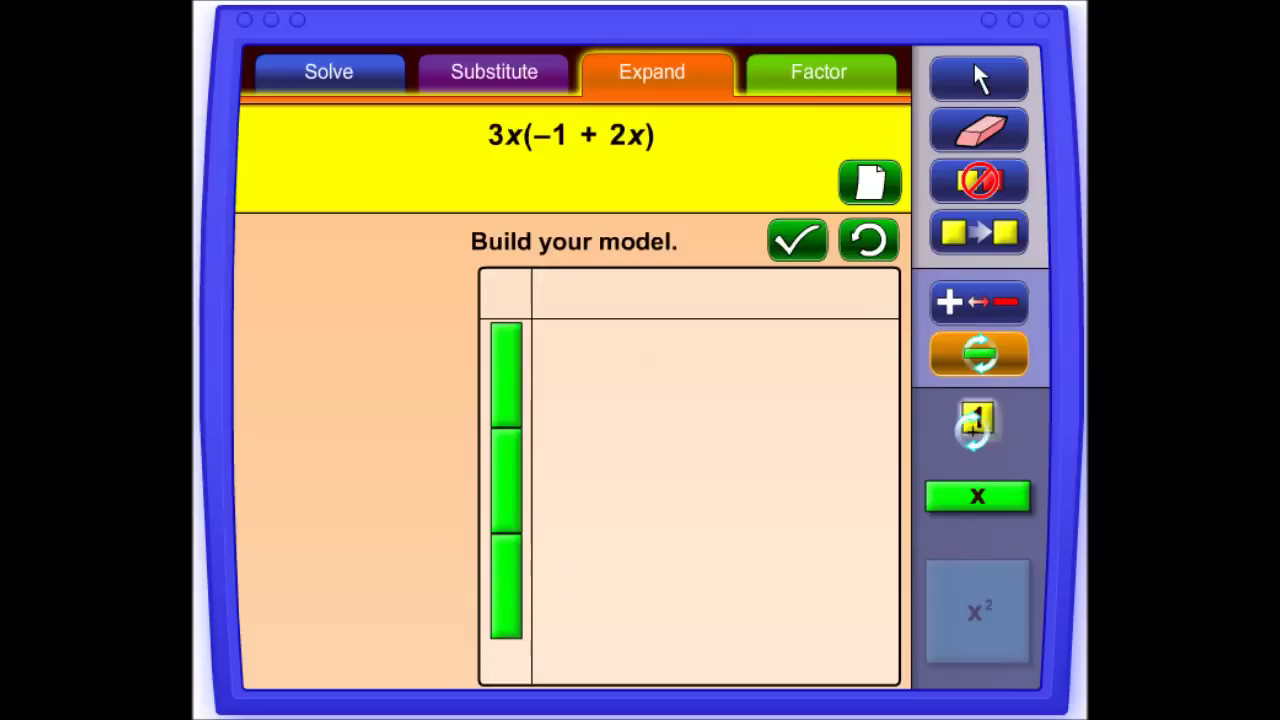
pyautogui.moveTo(975, 500); pyautogui.dragTo(615, 327)
pyautogui.moveTo(958, 478); pyautogui.dragTo(701, 295)
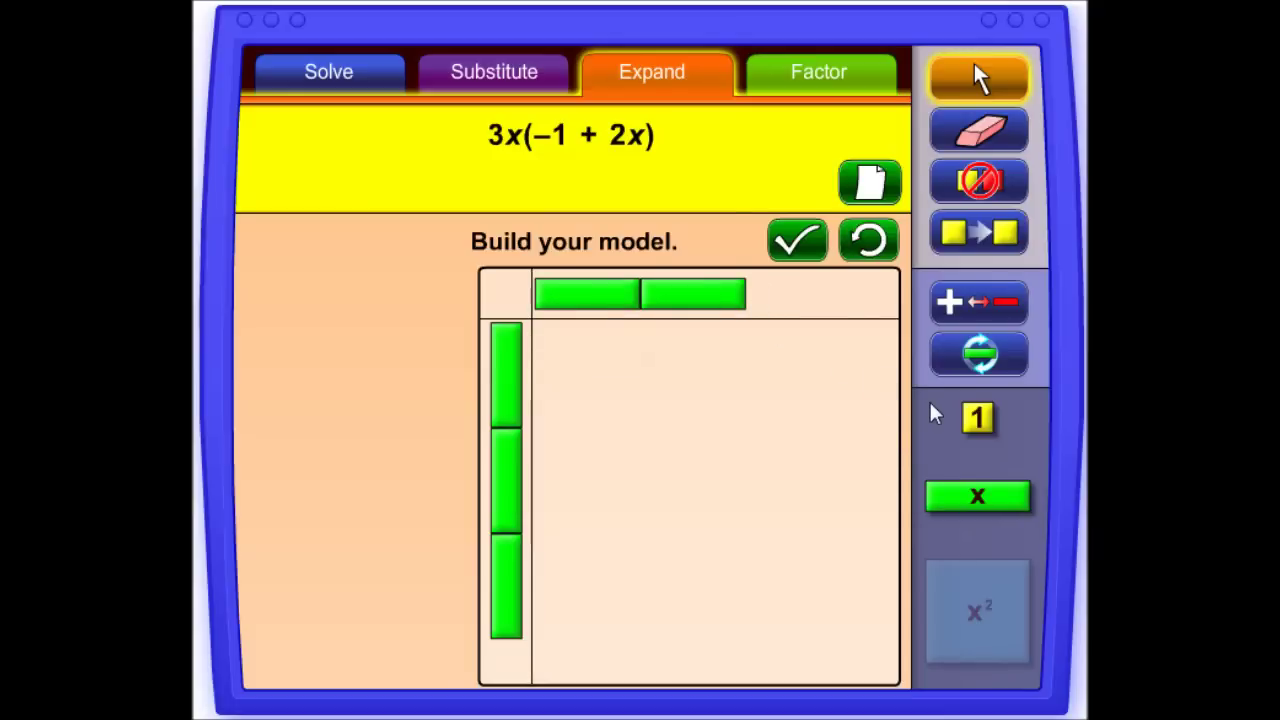
pyautogui.click(980, 302)
pyautogui.moveTo(978, 418); pyautogui.dragTo(800, 318)
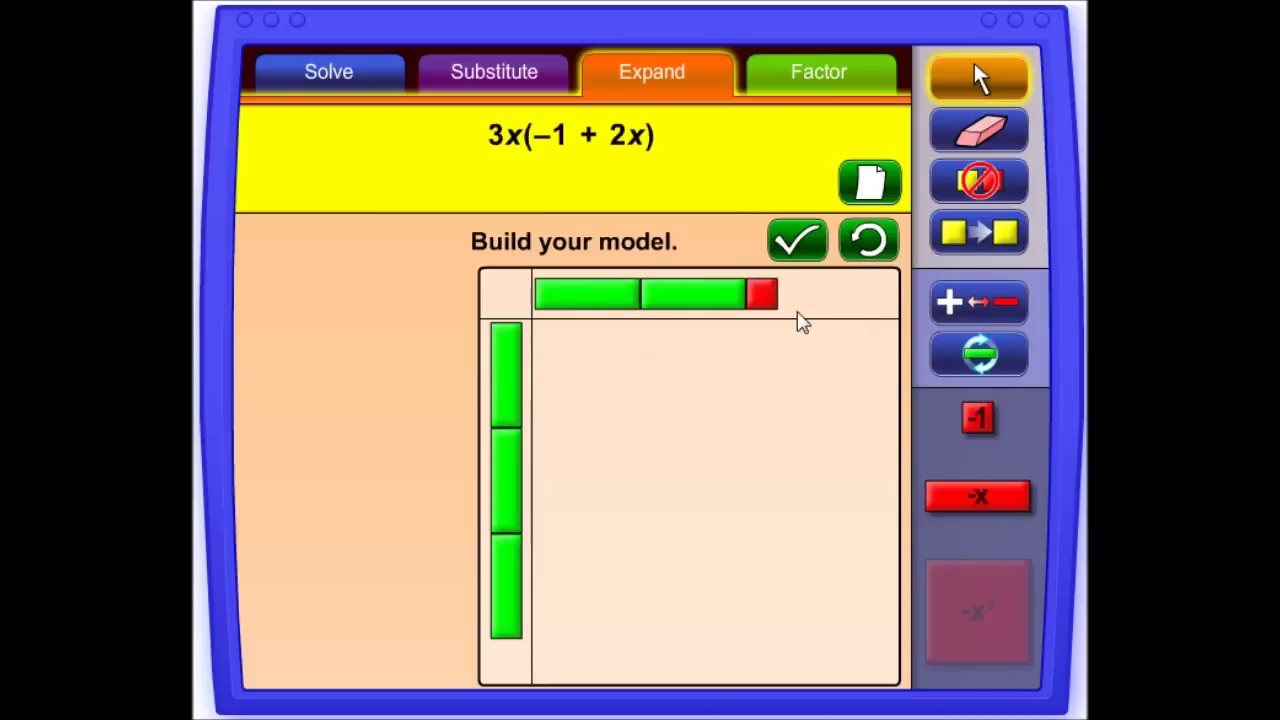
pyautogui.click(799, 256)
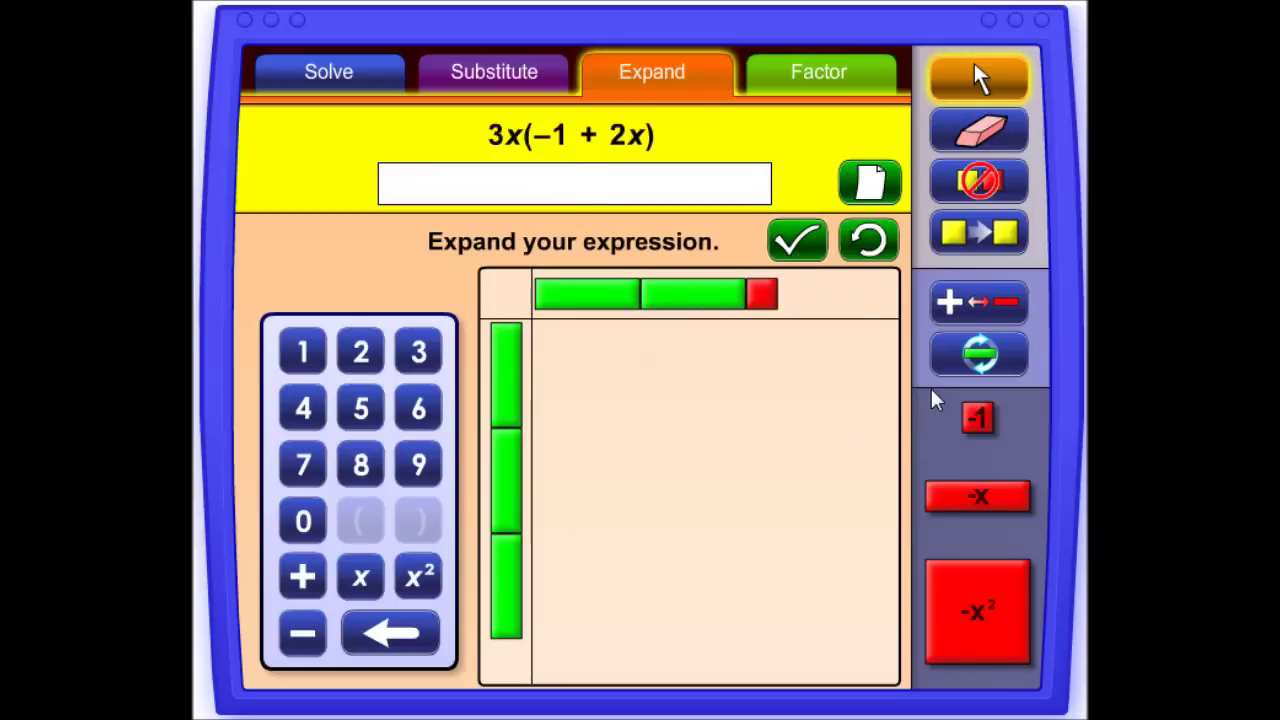
# Step: Fill the product grid with six positive x² tiles
pyautogui.click(977, 302)
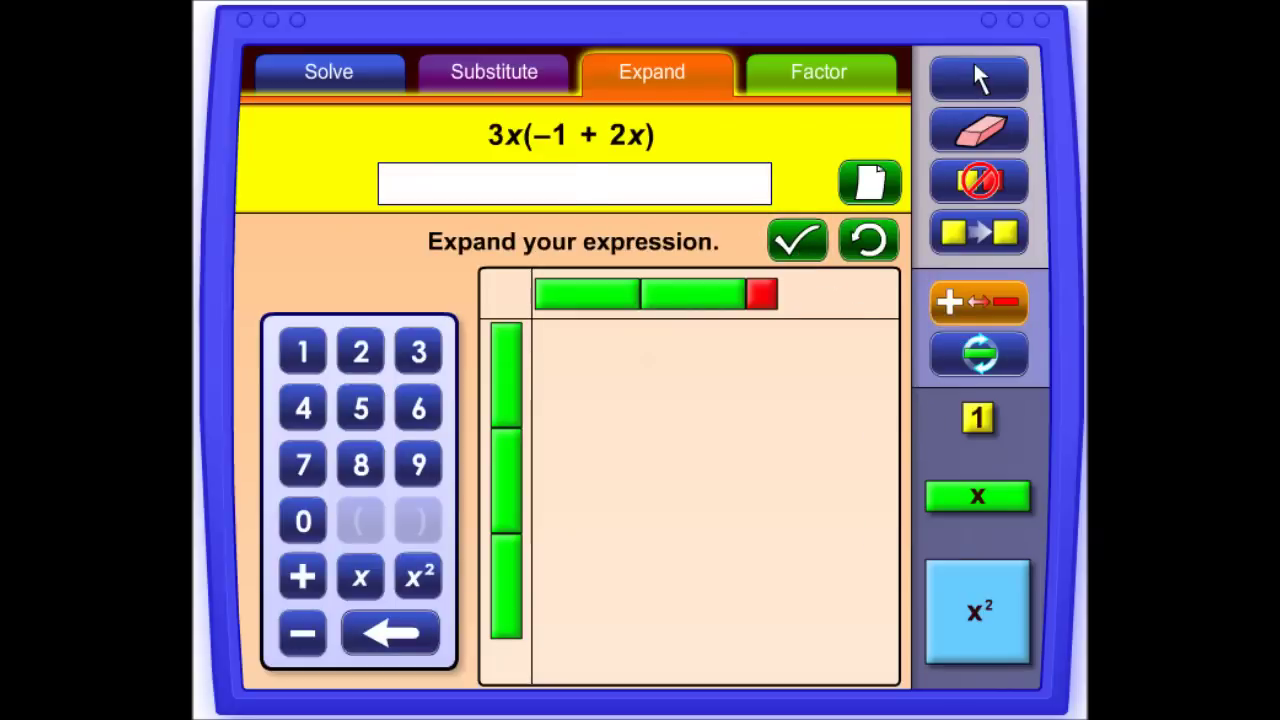
pyautogui.moveTo(977, 612); pyautogui.dragTo(603, 402)
pyautogui.moveTo(977, 592); pyautogui.dragTo(694, 379)
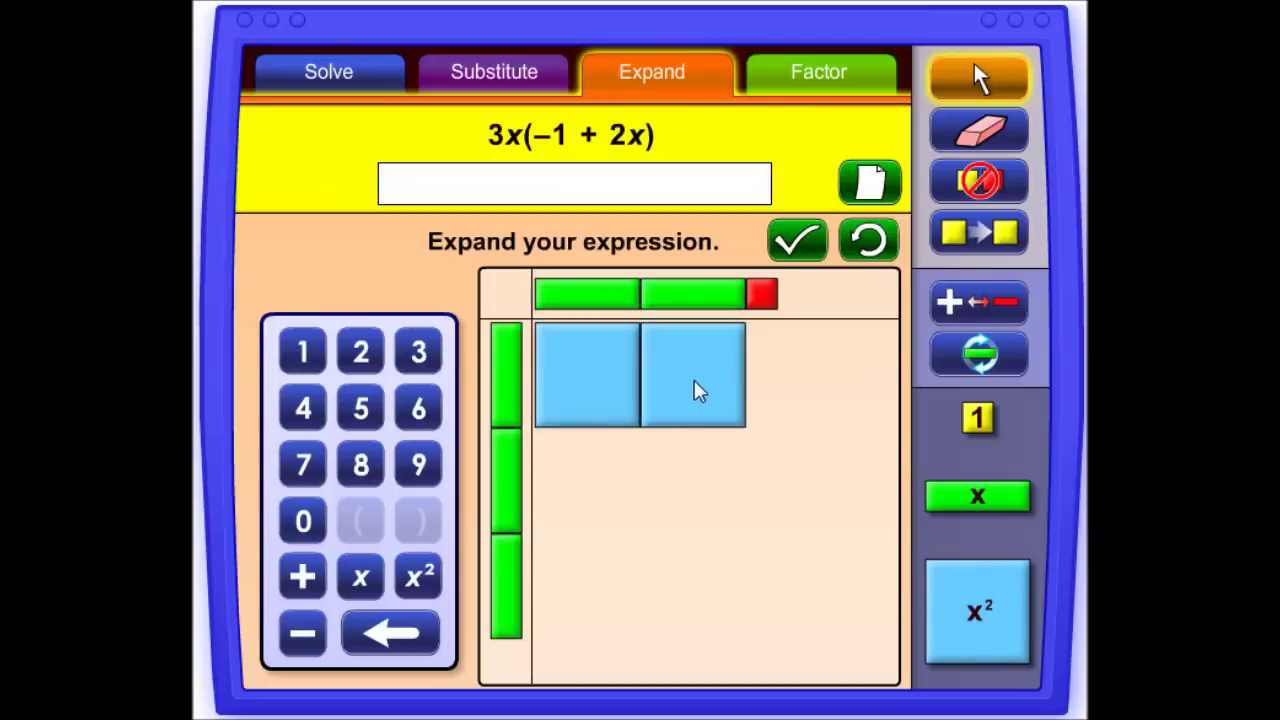
pyautogui.moveTo(935, 595); pyautogui.dragTo(595, 482)
pyautogui.moveTo(984, 609); pyautogui.dragTo(701, 480)
pyautogui.moveTo(1006, 618); pyautogui.dragTo(615, 585)
pyautogui.moveTo(957, 600); pyautogui.dragTo(689, 585)
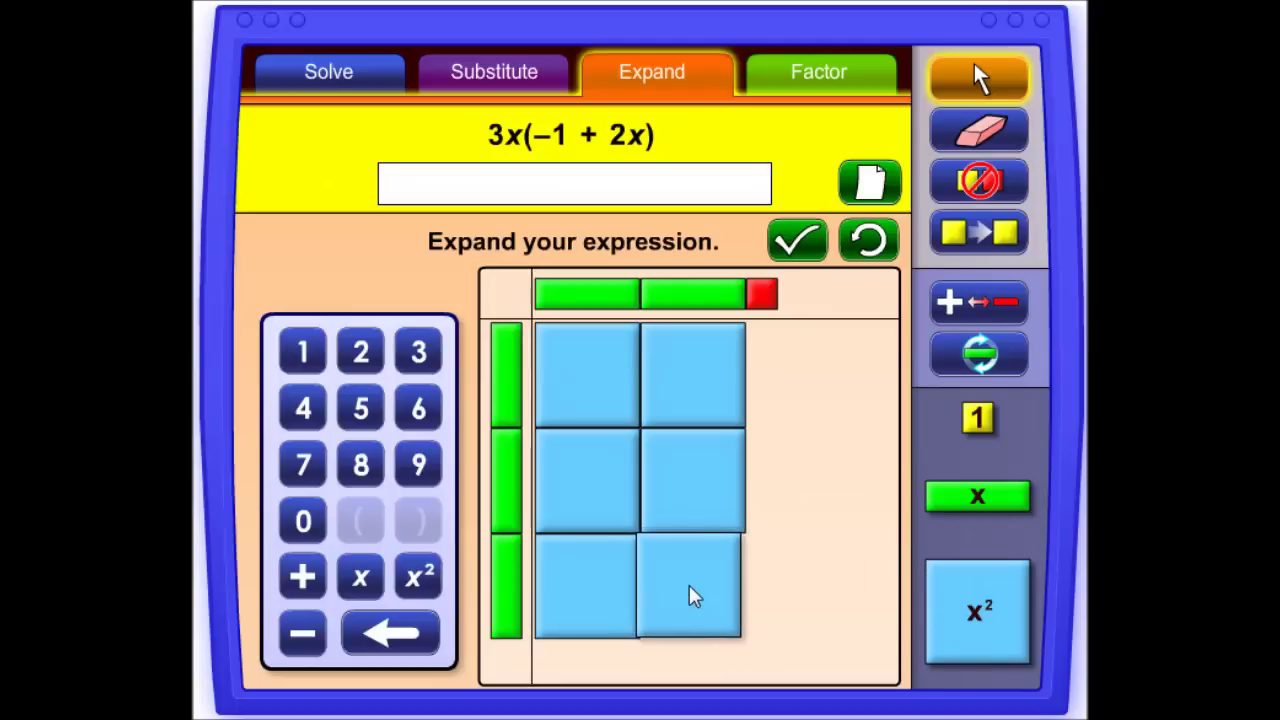
# Step: Add three vertical −x tiles in the column under the −1 tile
pyautogui.click(993, 352)
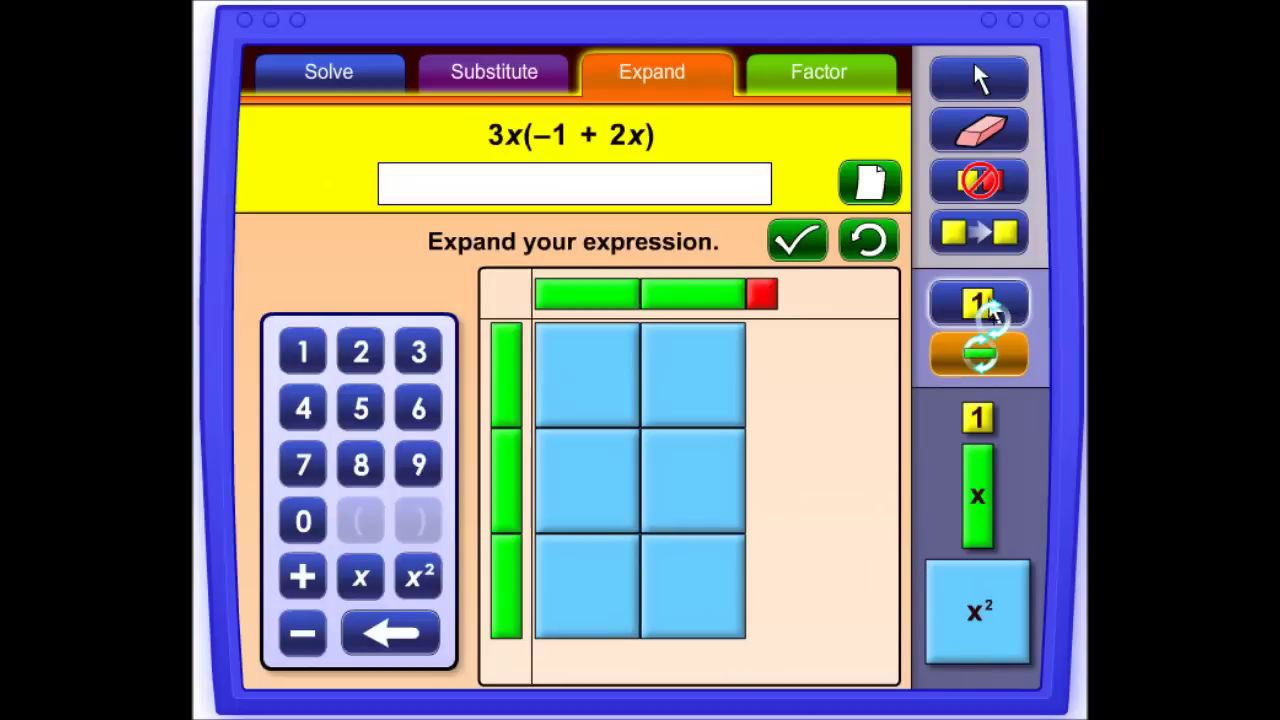
pyautogui.click(978, 300)
pyautogui.moveTo(893, 500); pyautogui.dragTo(760, 366)
pyautogui.moveTo(978, 495); pyautogui.dragTo(764, 485)
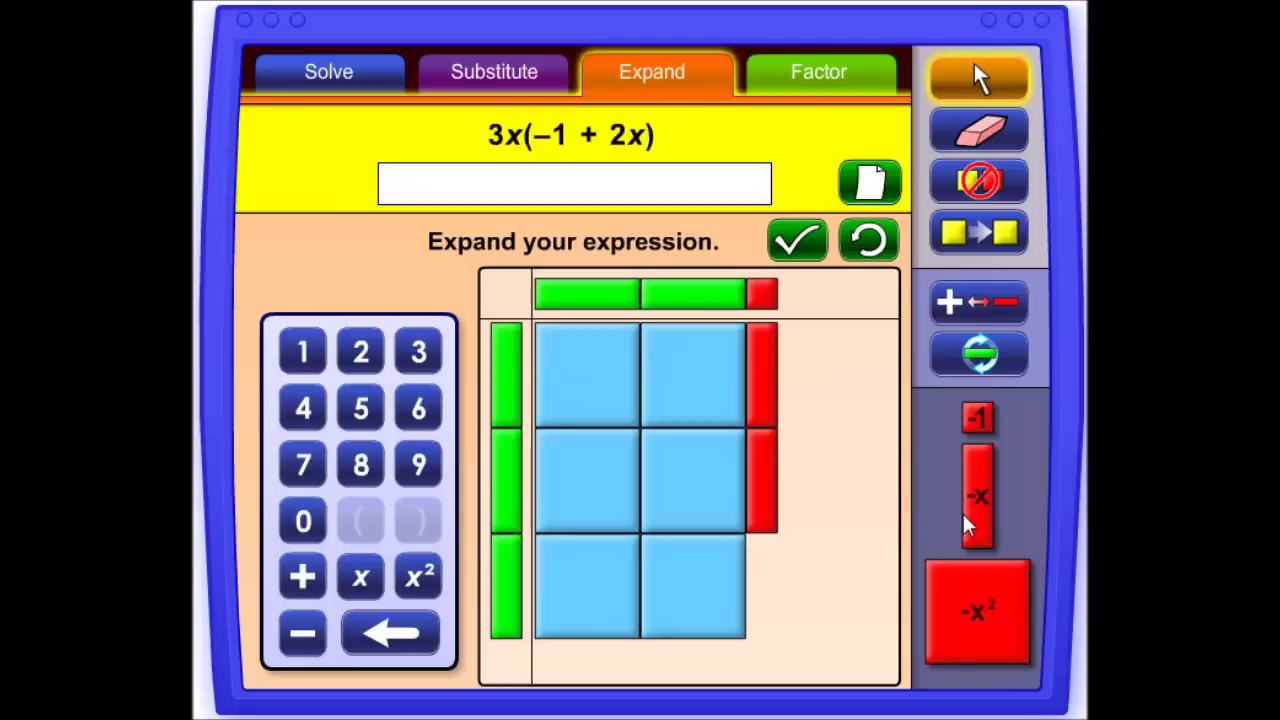
pyautogui.moveTo(973, 520); pyautogui.dragTo(764, 592)
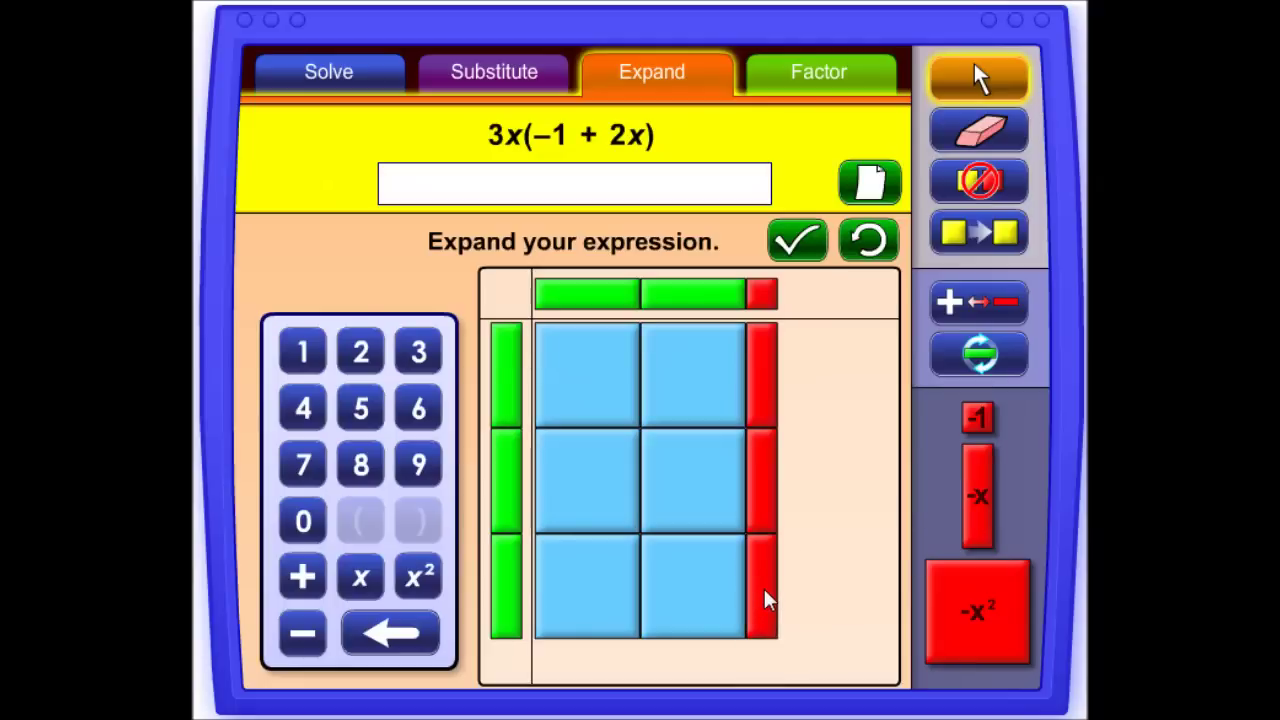
# Step: Enter 6x² − 3x on the keypad and check the expansion
pyautogui.click(417, 418)
pyautogui.click(407, 566)
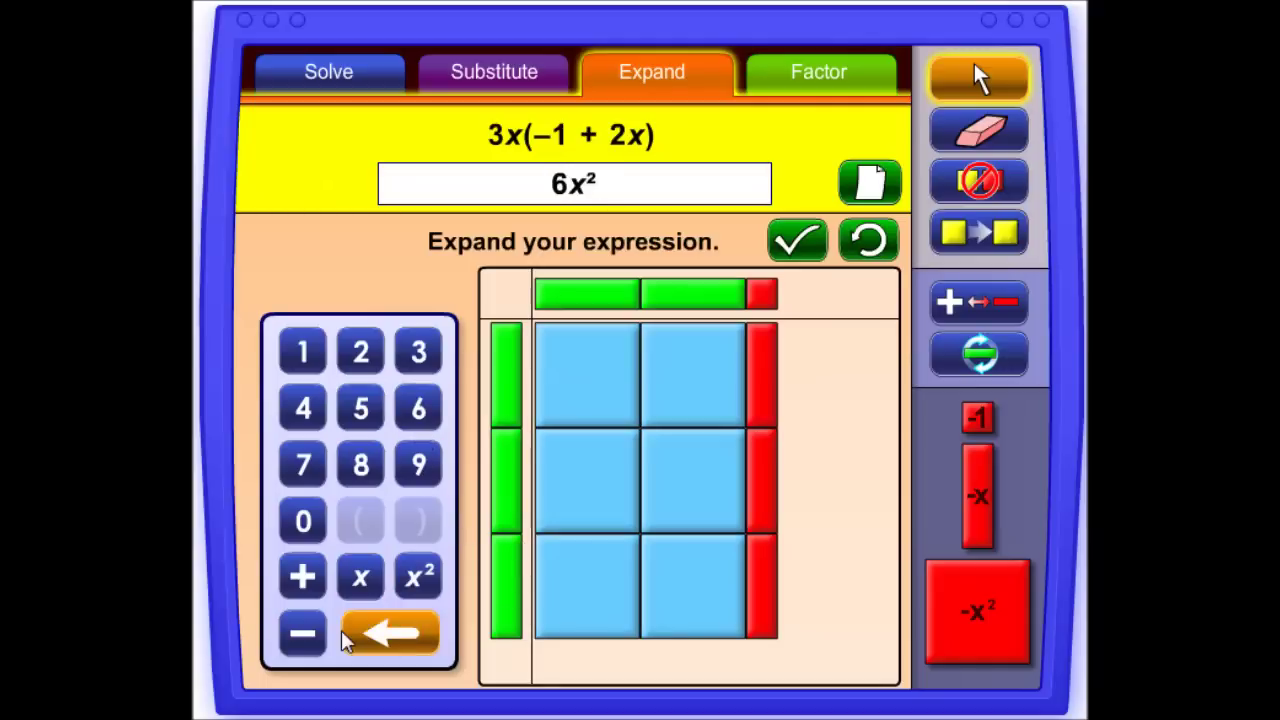
pyautogui.click(318, 640)
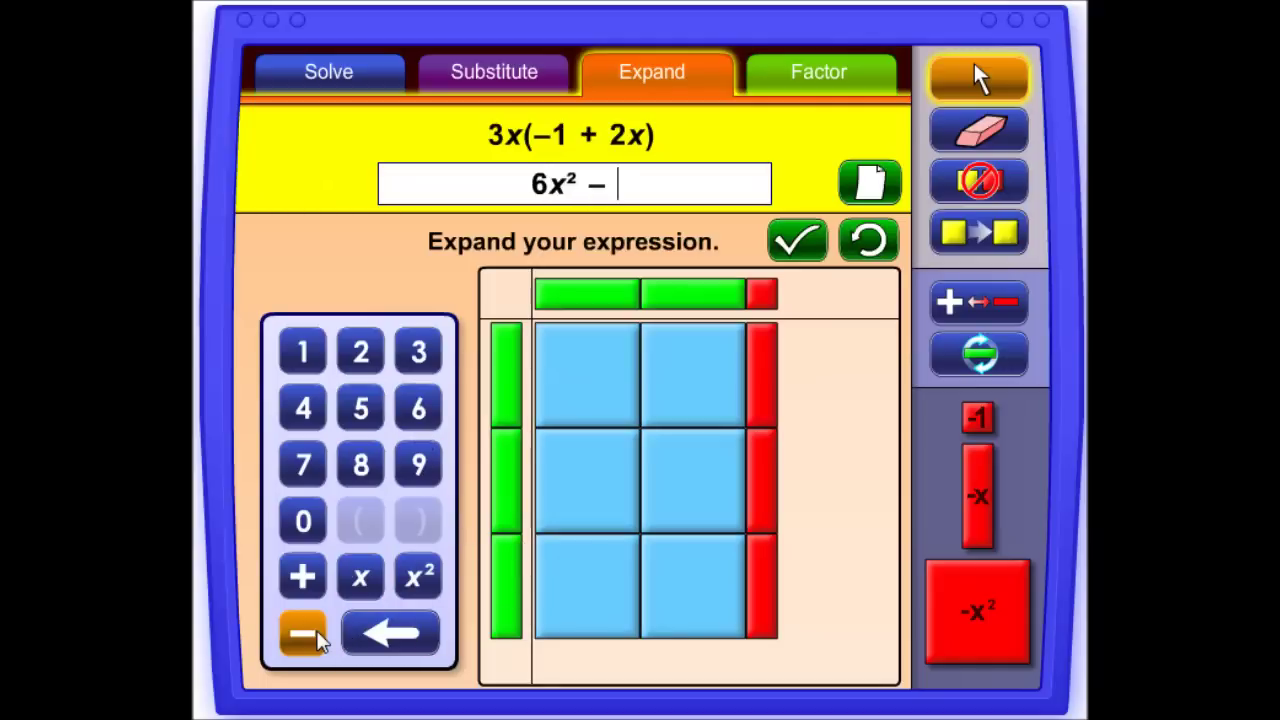
pyautogui.click(421, 361)
pyautogui.click(363, 576)
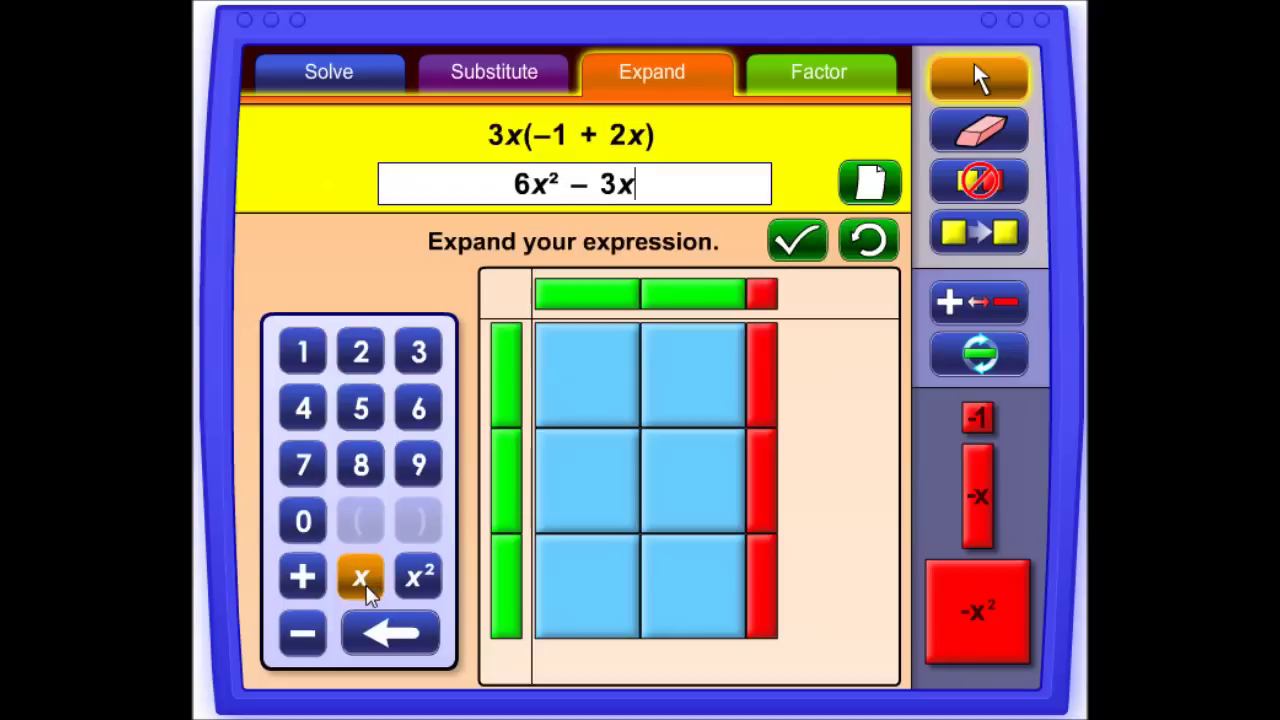
pyautogui.click(785, 242)
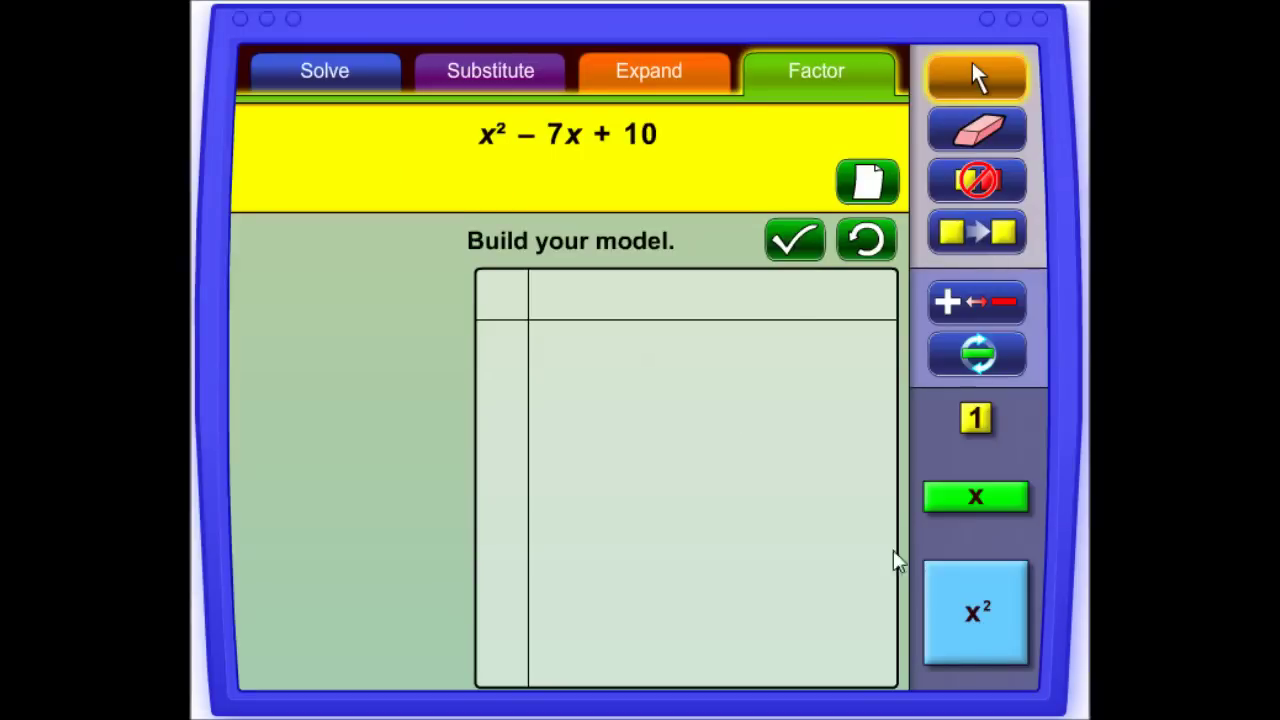
# Step: Place an x² tile with five horizontal −x tiles below and two vertical −x tiles beside it
pyautogui.moveTo(951, 589); pyautogui.dragTo(582, 378)
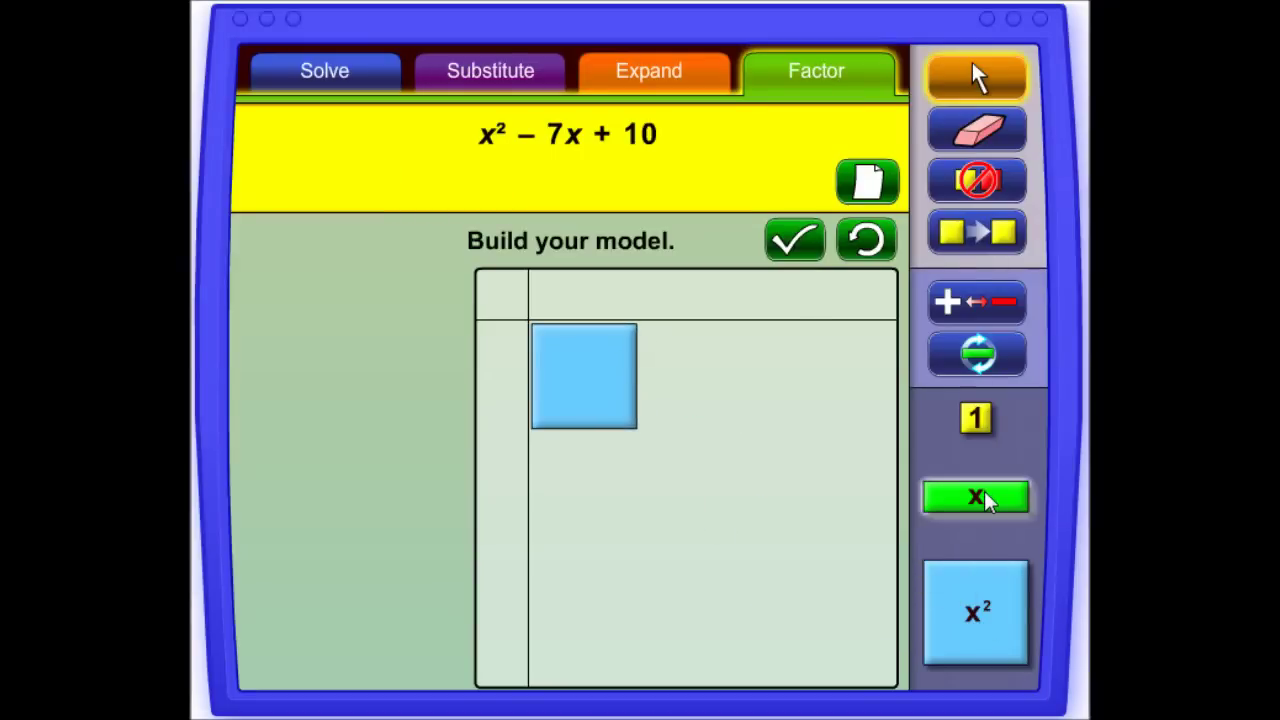
pyautogui.click(994, 306)
pyautogui.click(994, 304)
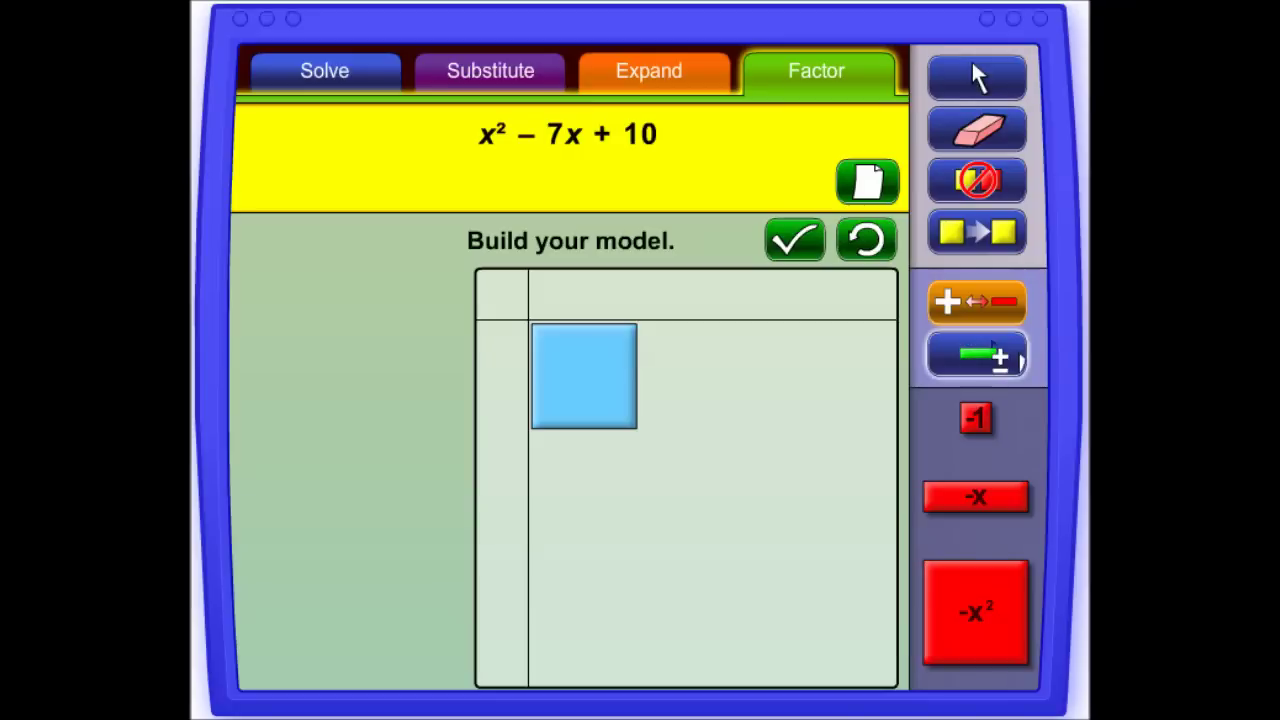
pyautogui.moveTo(978, 505); pyautogui.dragTo(588, 462)
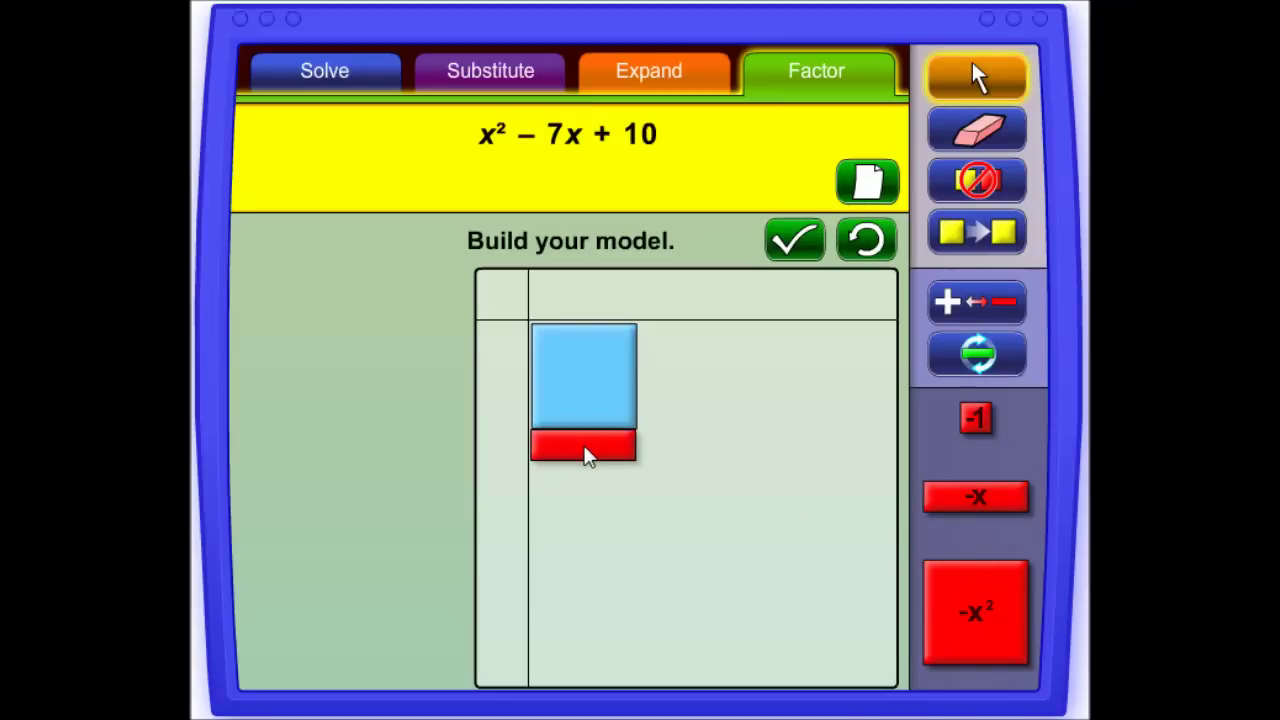
pyautogui.moveTo(931, 503); pyautogui.dragTo(583, 485)
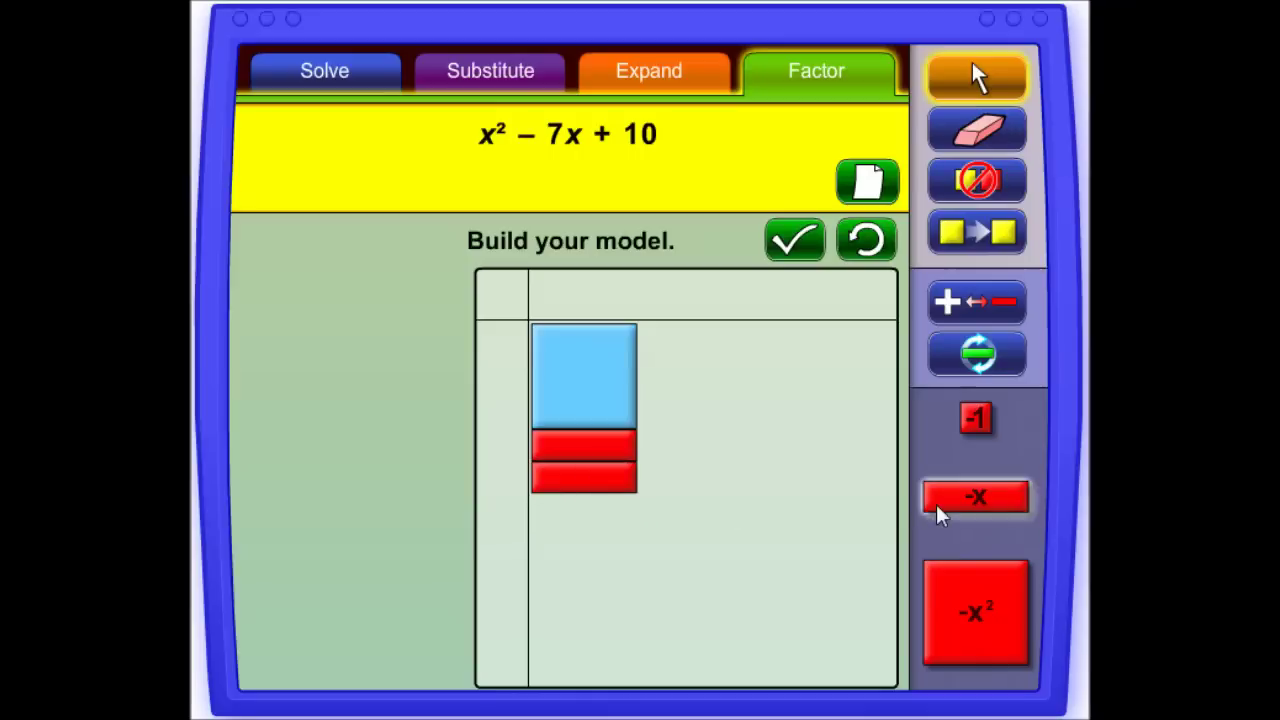
pyautogui.moveTo(937, 504); pyautogui.dragTo(583, 523)
pyautogui.moveTo(943, 500); pyautogui.dragTo(589, 550)
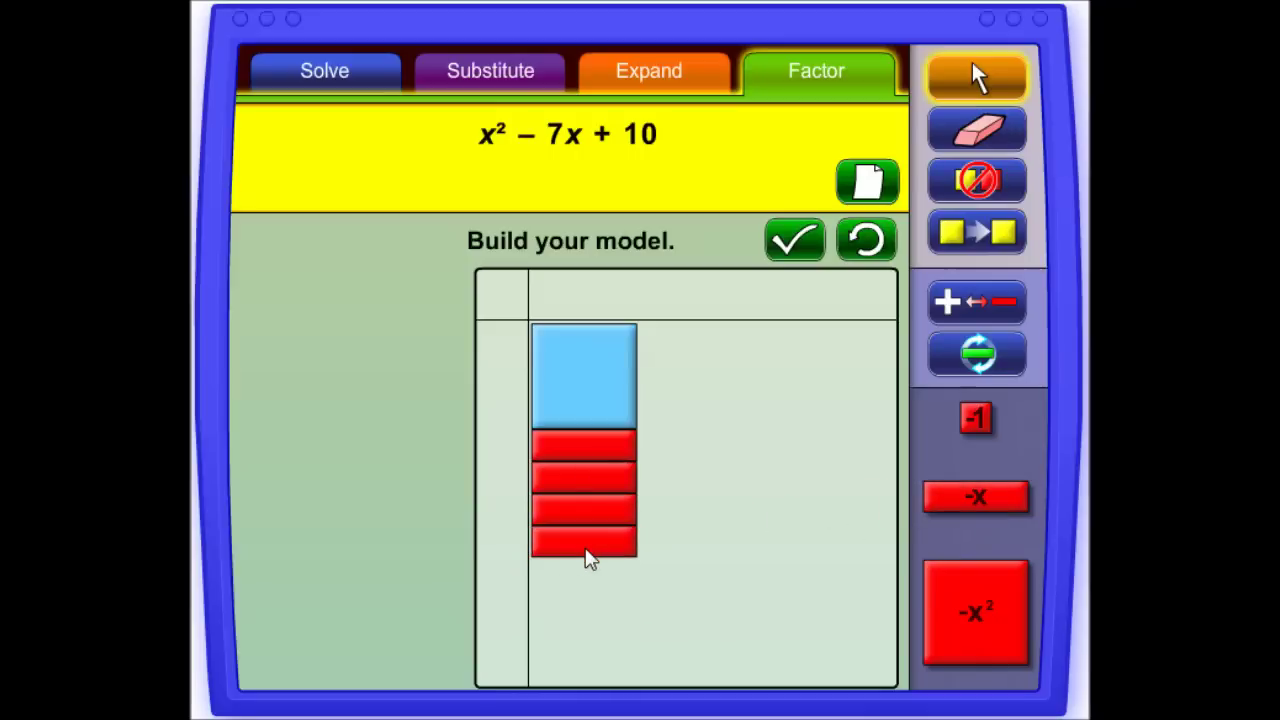
pyautogui.moveTo(955, 500); pyautogui.dragTo(586, 564)
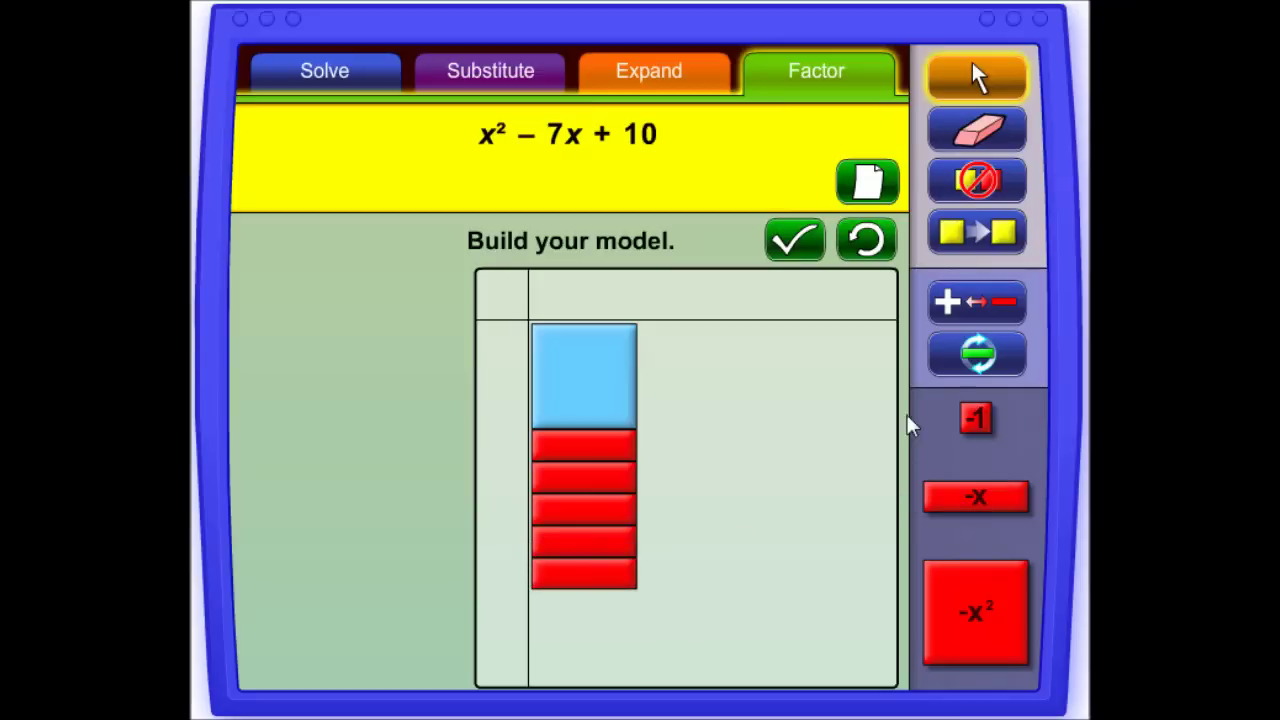
pyautogui.click(960, 354)
pyautogui.moveTo(983, 490); pyautogui.dragTo(666, 383)
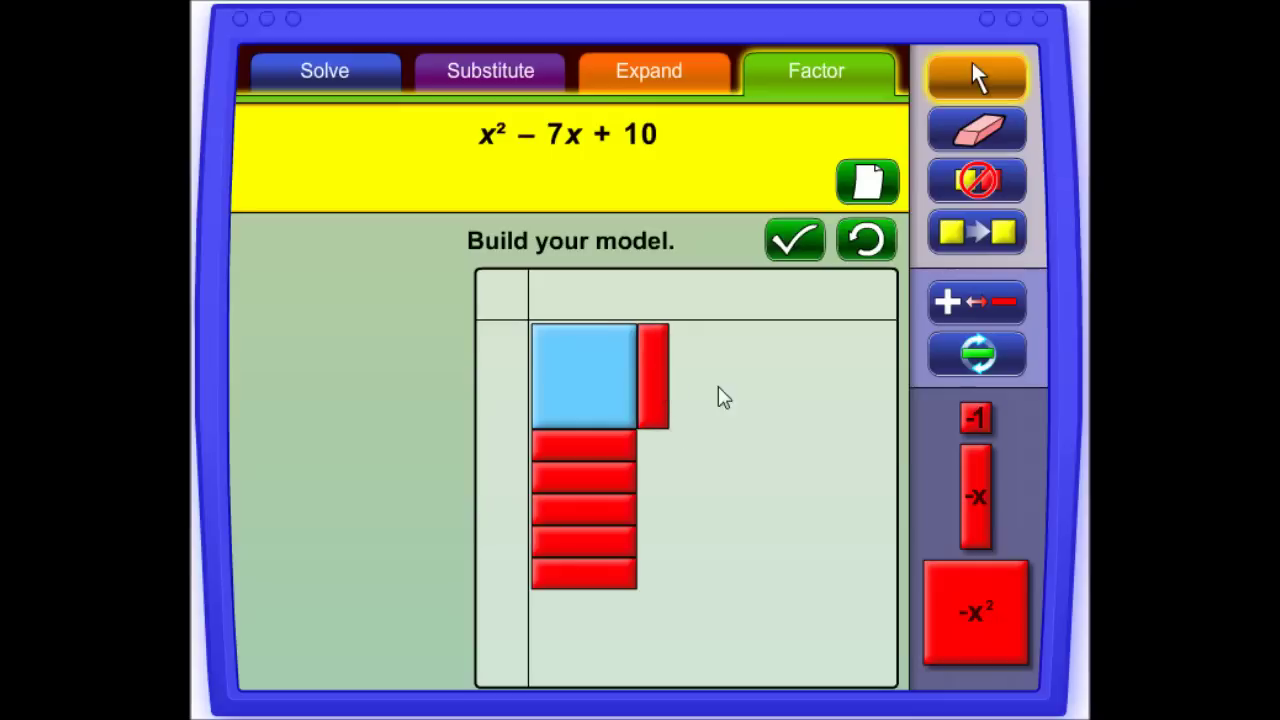
pyautogui.moveTo(972, 495); pyautogui.dragTo(684, 379)
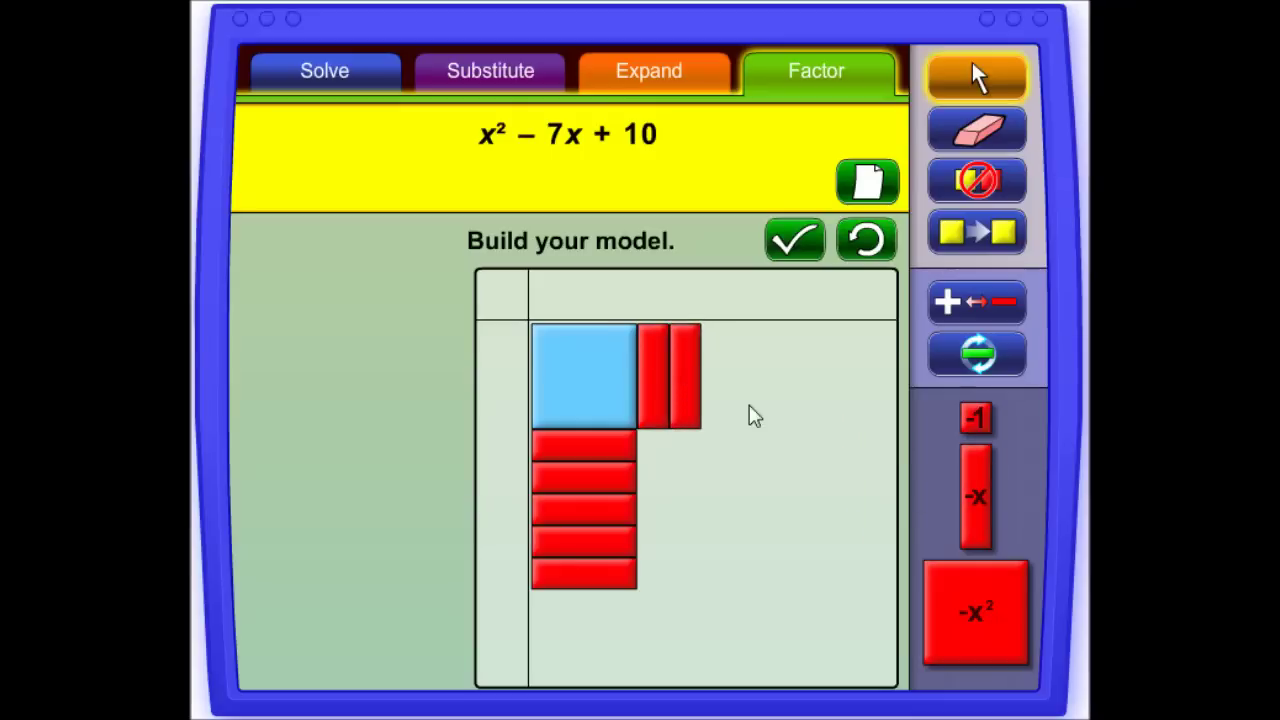
# Step: Fill the corner with positive 1 tiles, duplicating them to make ten, and check the model
pyautogui.click(980, 304)
pyautogui.moveTo(980, 440); pyautogui.dragTo(655, 448)
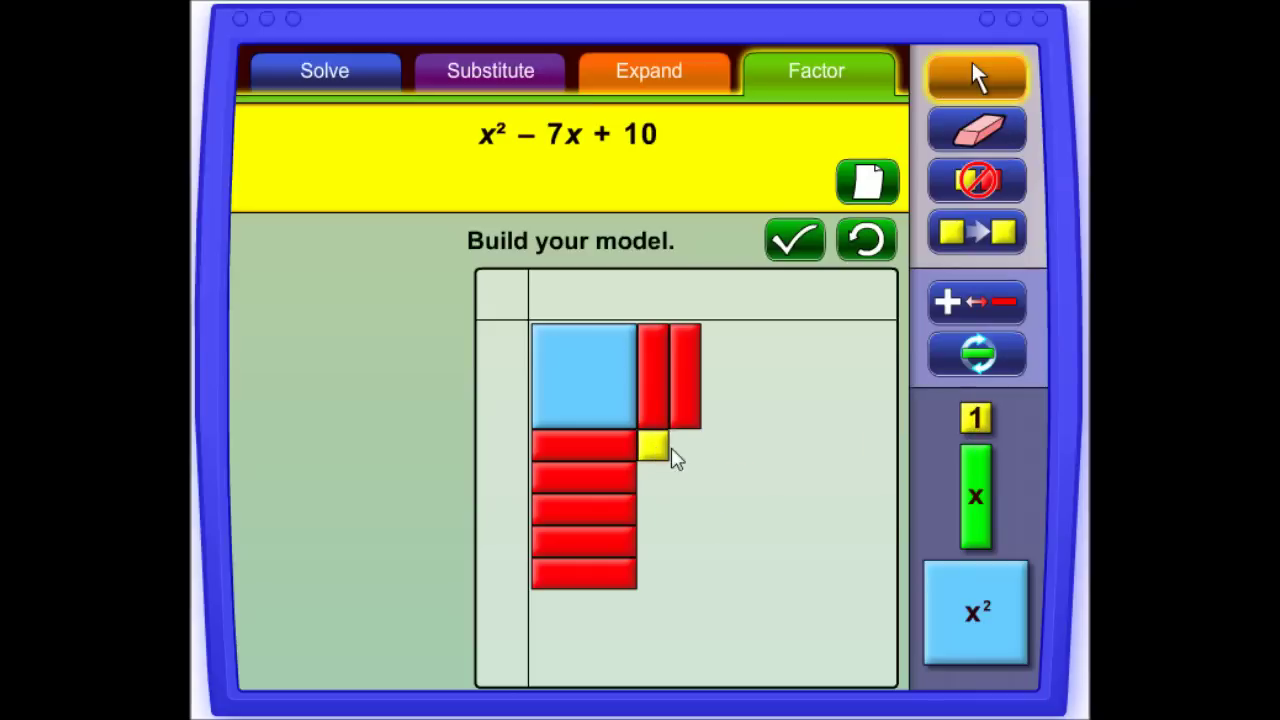
pyautogui.moveTo(976, 418); pyautogui.dragTo(686, 448)
pyautogui.click(985, 230)
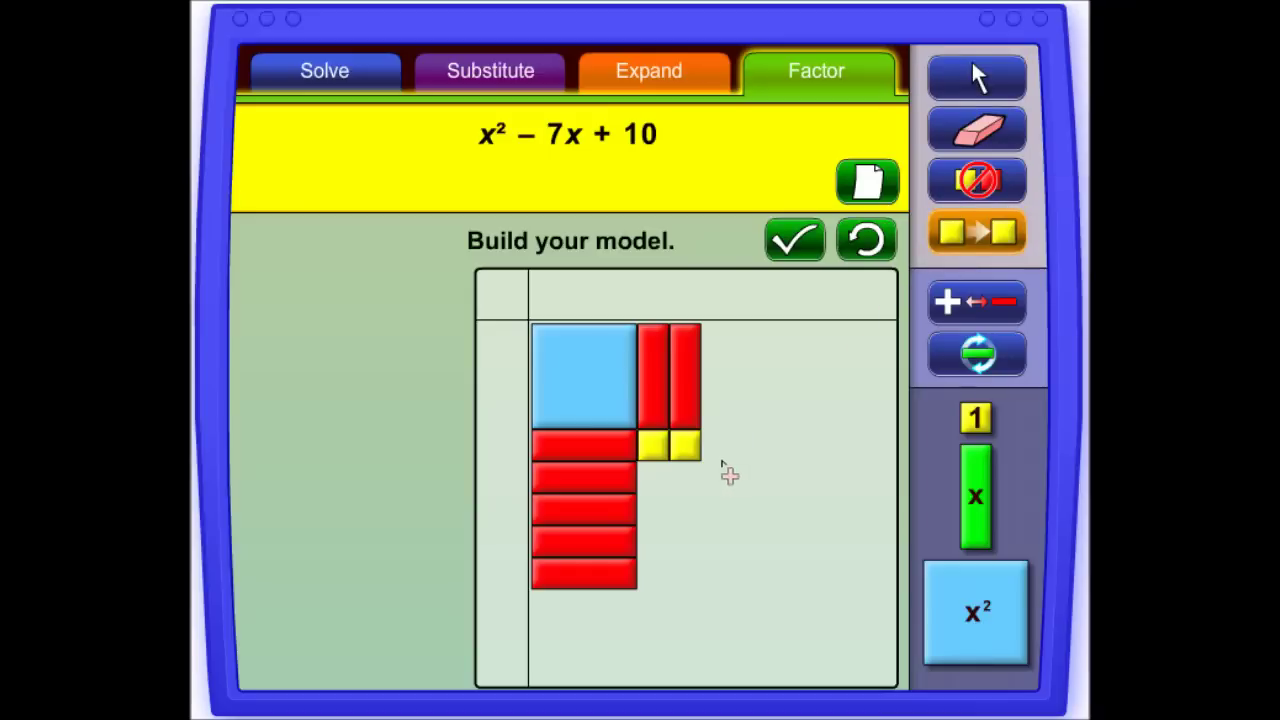
pyautogui.moveTo(718, 470); pyautogui.dragTo(684, 568)
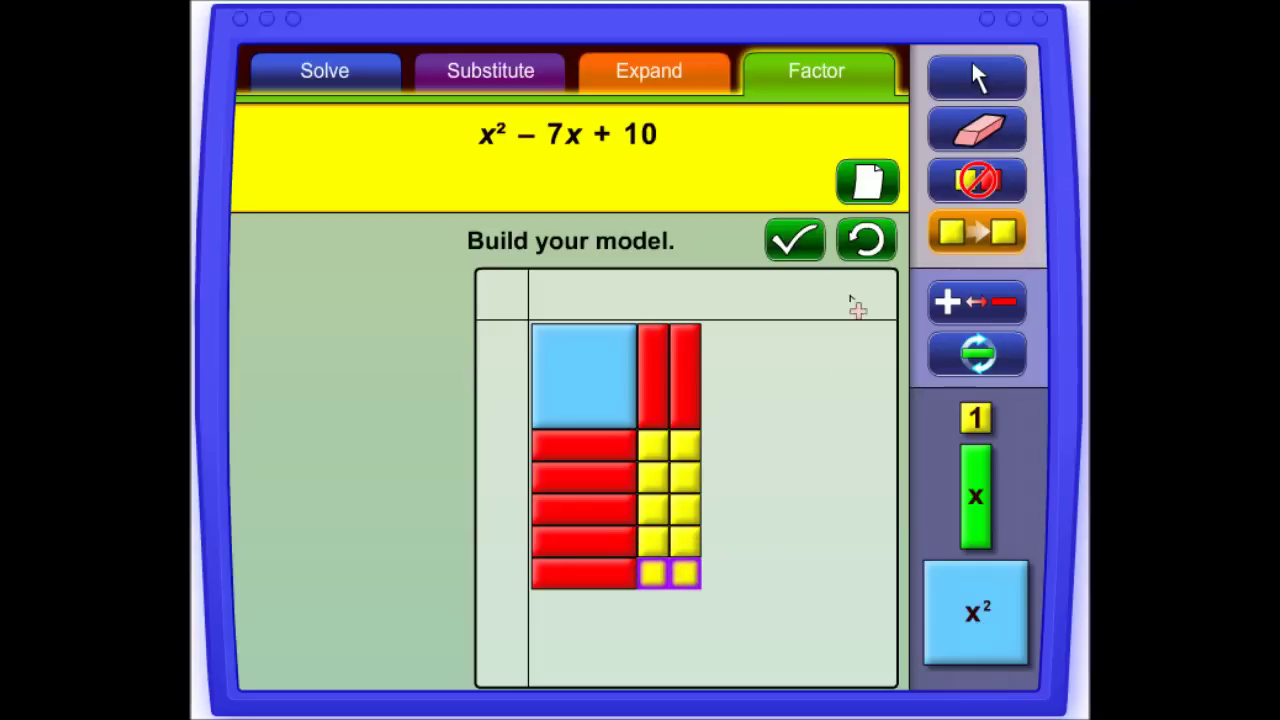
pyautogui.click(792, 237)
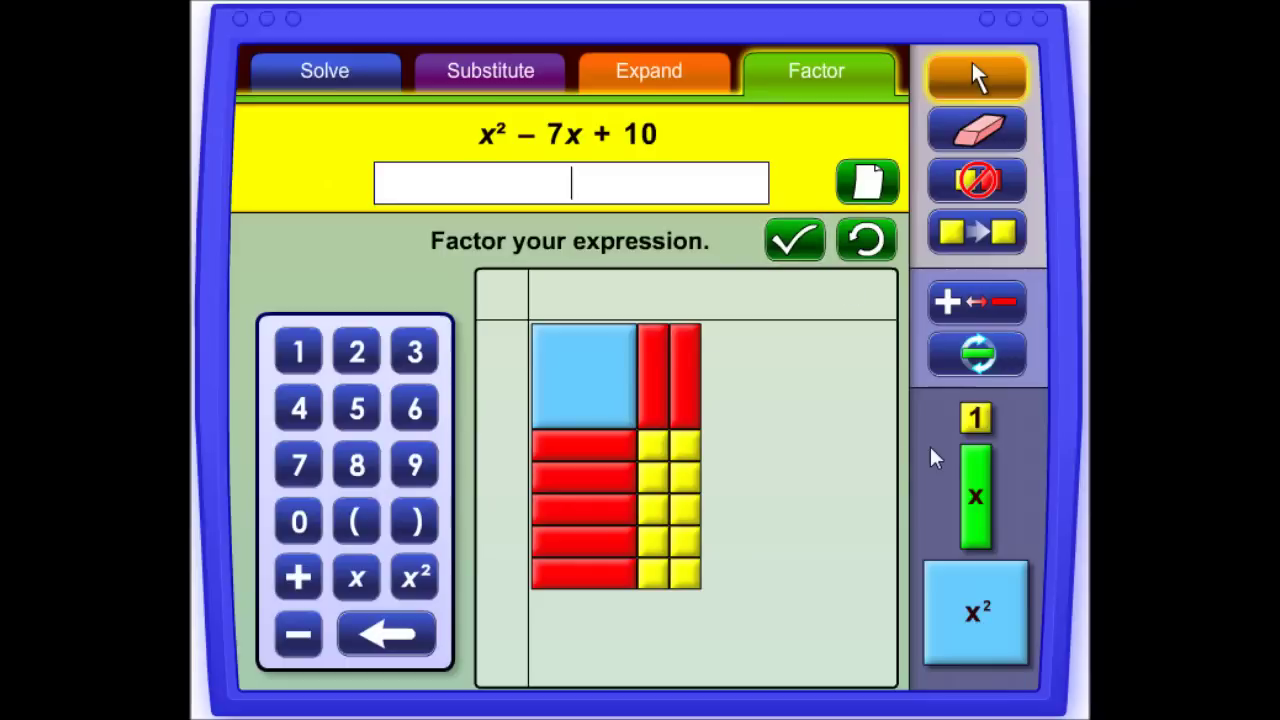
# Step: Build the left factor column from an x tile and five −1 tiles (x − 5)
pyautogui.moveTo(975, 492); pyautogui.dragTo(504, 386)
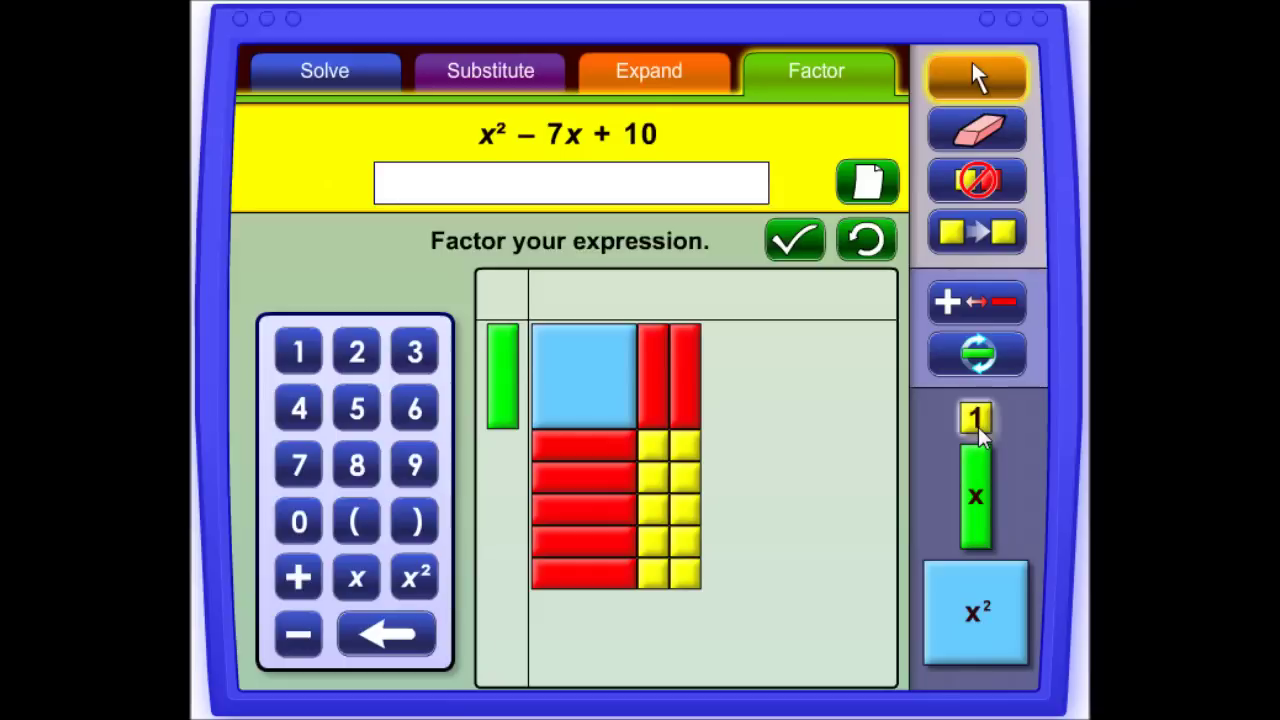
pyautogui.click(976, 301)
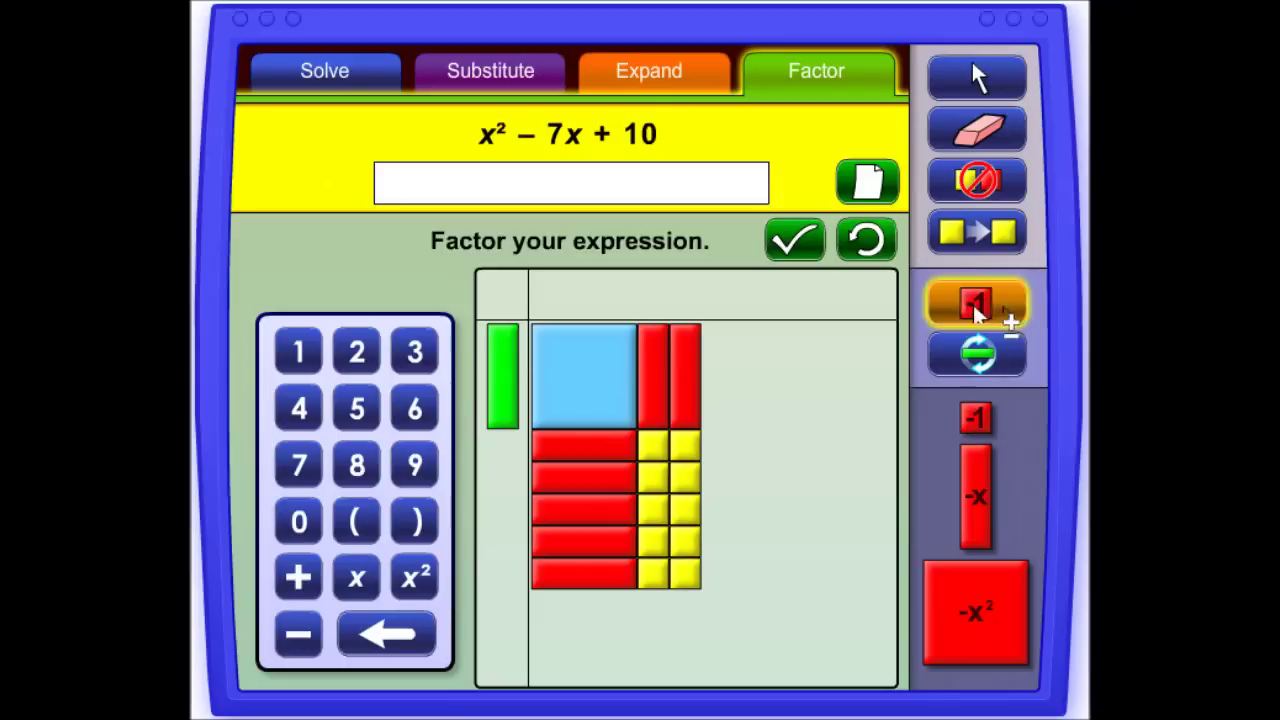
pyautogui.moveTo(985, 432); pyautogui.dragTo(502, 450)
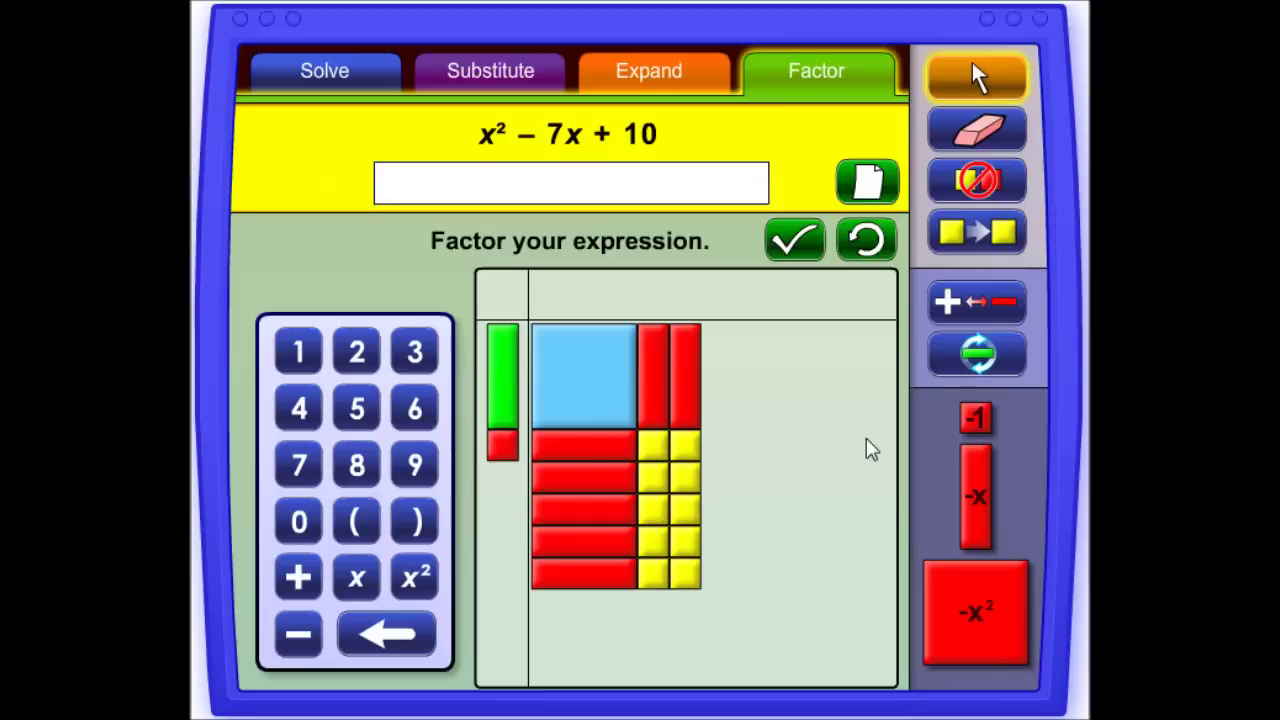
pyautogui.moveTo(960, 420); pyautogui.dragTo(518, 483)
pyautogui.moveTo(974, 421); pyautogui.dragTo(503, 525)
pyautogui.moveTo(976, 420); pyautogui.dragTo(496, 541)
pyautogui.moveTo(981, 420); pyautogui.dragTo(512, 582)
# Step: Build the top factor row from a horizontal x tile and two −1 tiles (x − 2)
pyautogui.click(962, 313)
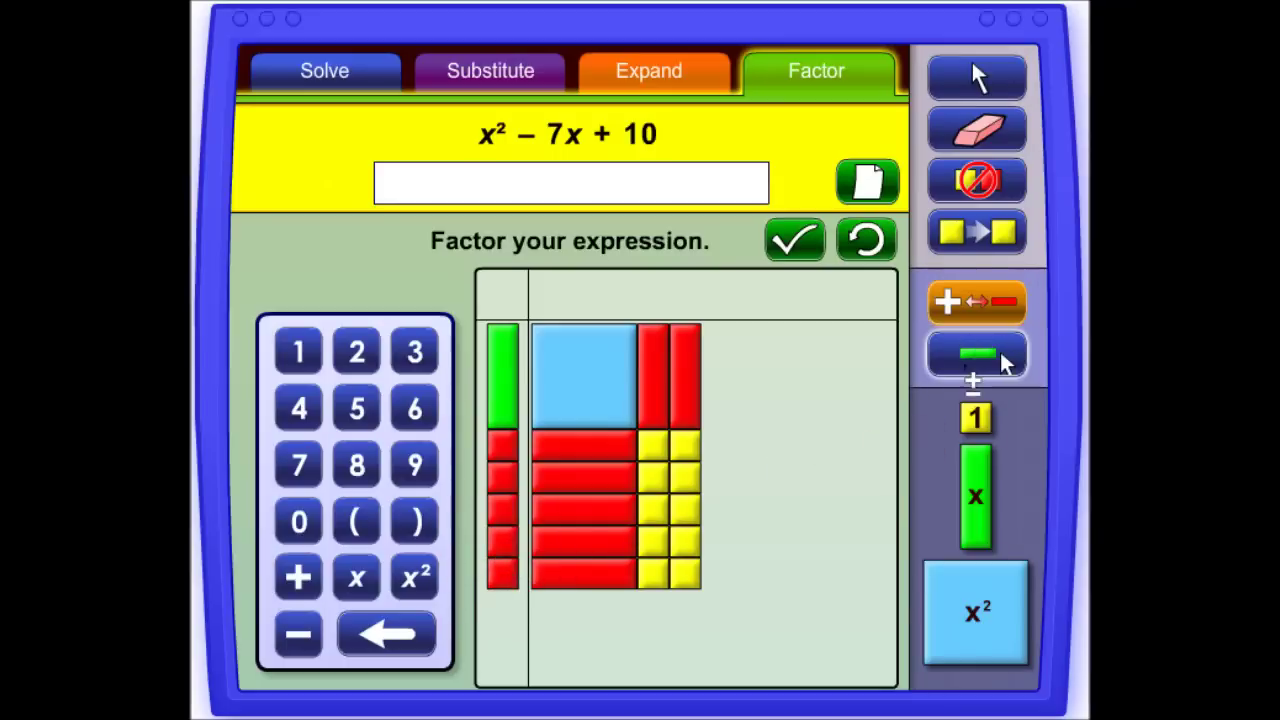
pyautogui.click(966, 356)
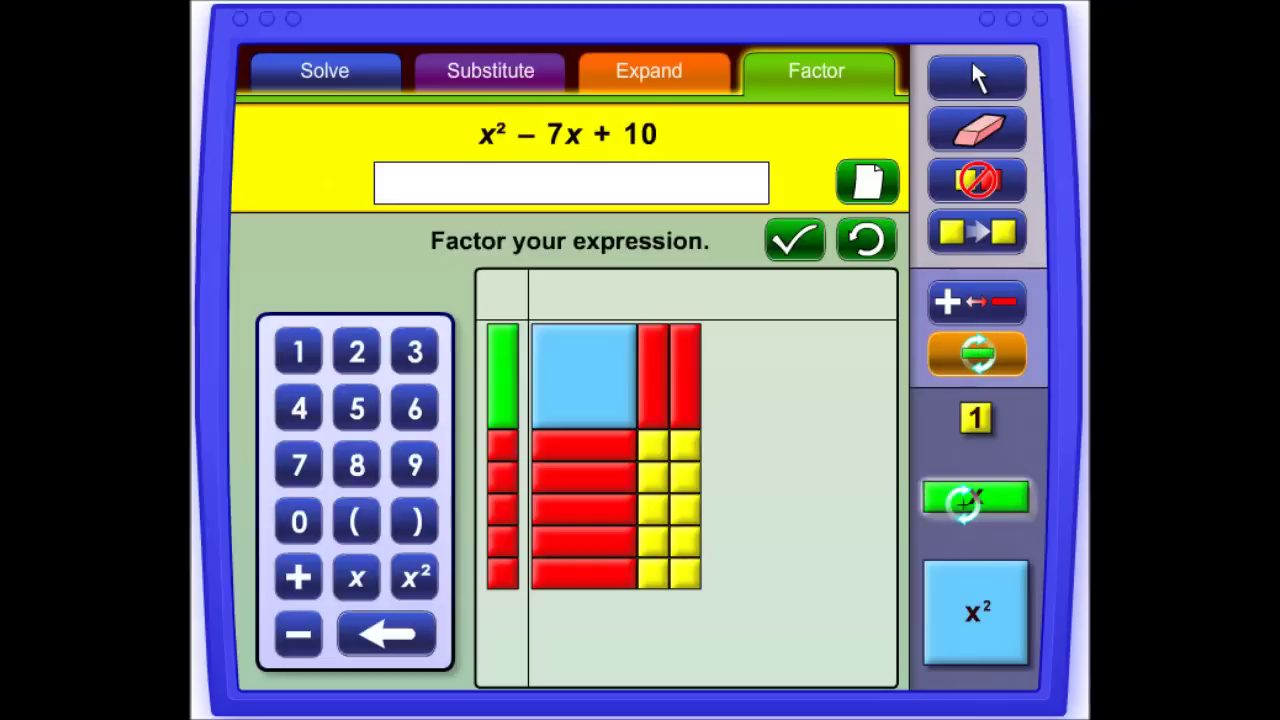
pyautogui.moveTo(958, 510); pyautogui.dragTo(585, 295)
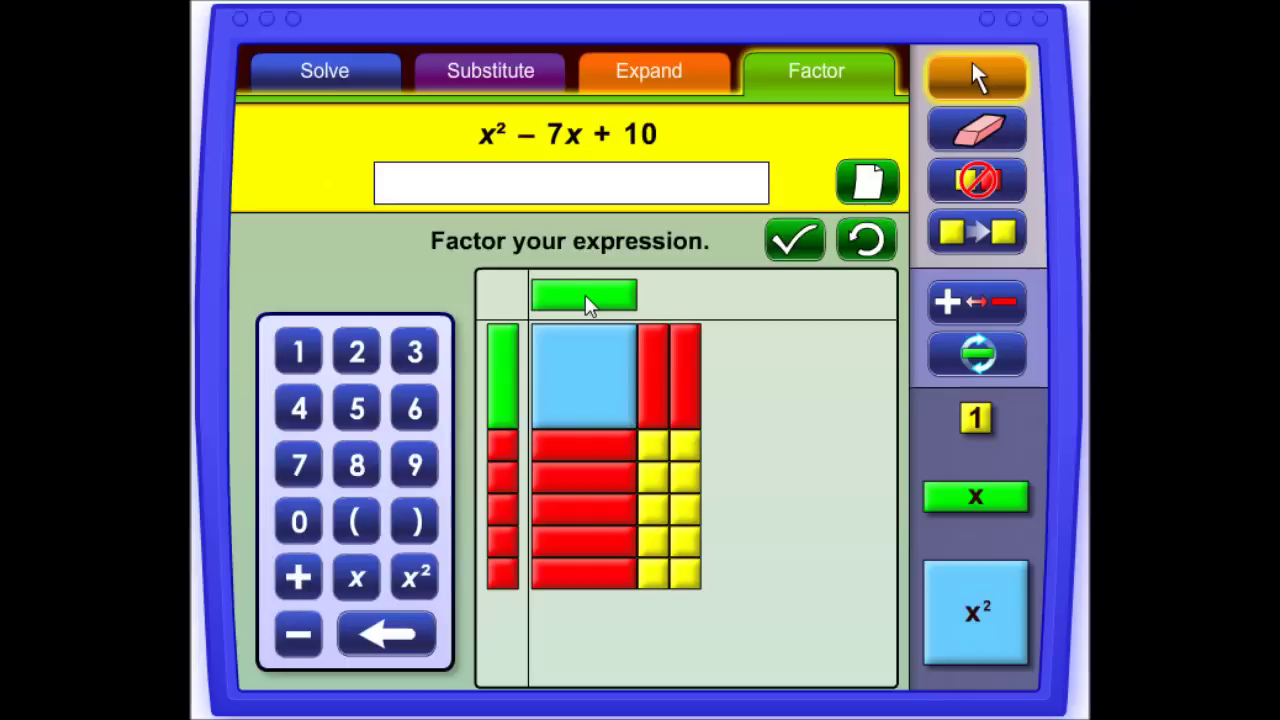
pyautogui.click(993, 297)
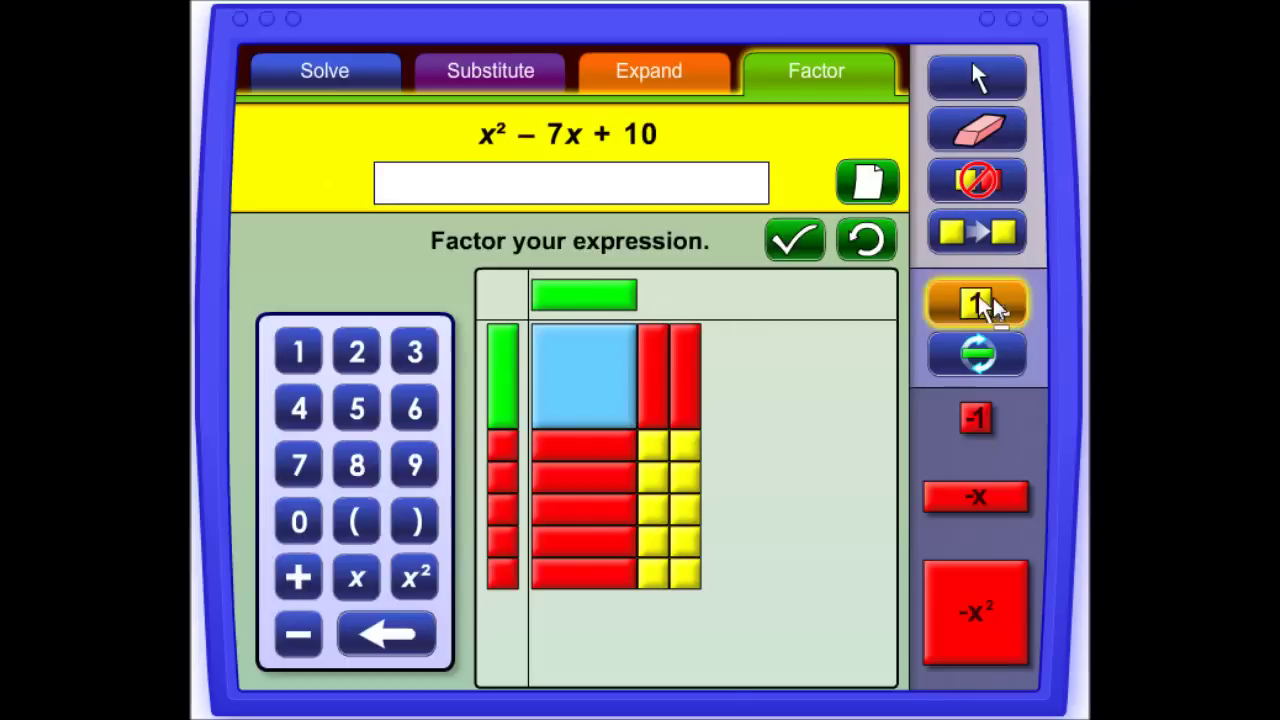
pyautogui.moveTo(976, 418); pyautogui.dragTo(652, 303)
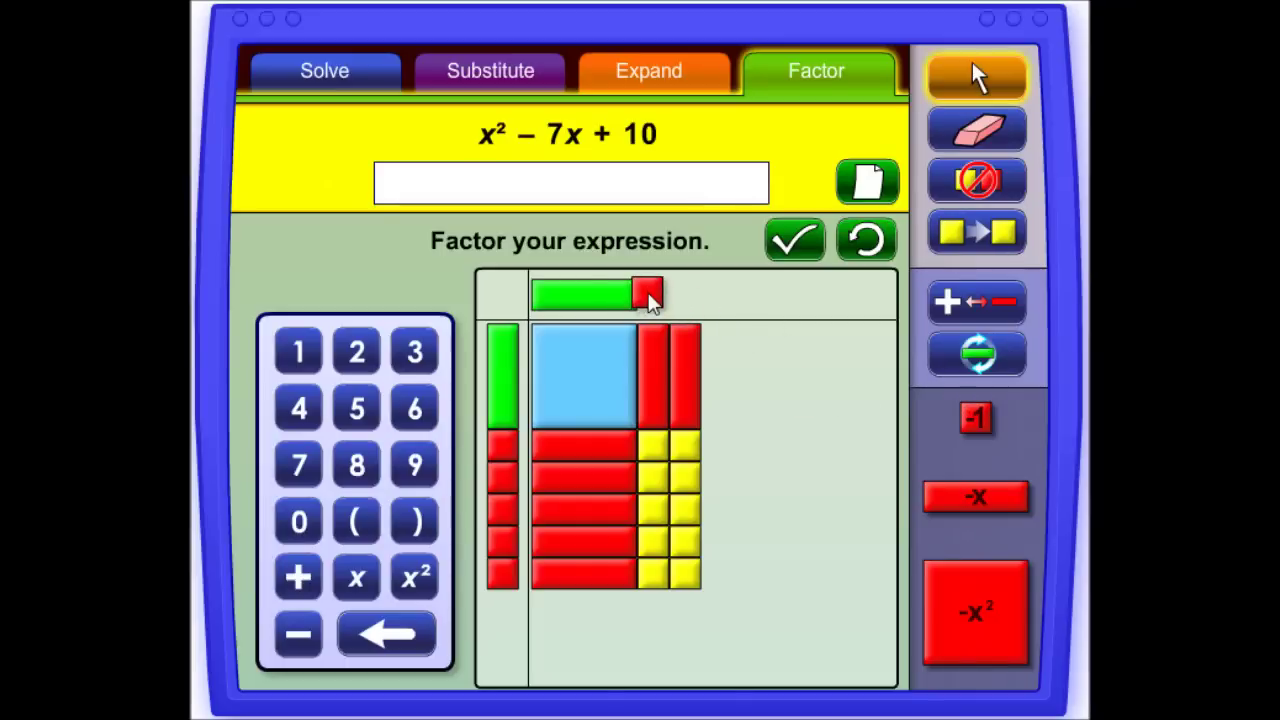
pyautogui.moveTo(984, 418); pyautogui.dragTo(689, 306)
# Step: Enter (x − 2)(x − 5) on the keypad and check it as the factorisation
pyautogui.click(370, 516)
pyautogui.click(358, 576)
pyautogui.click(313, 625)
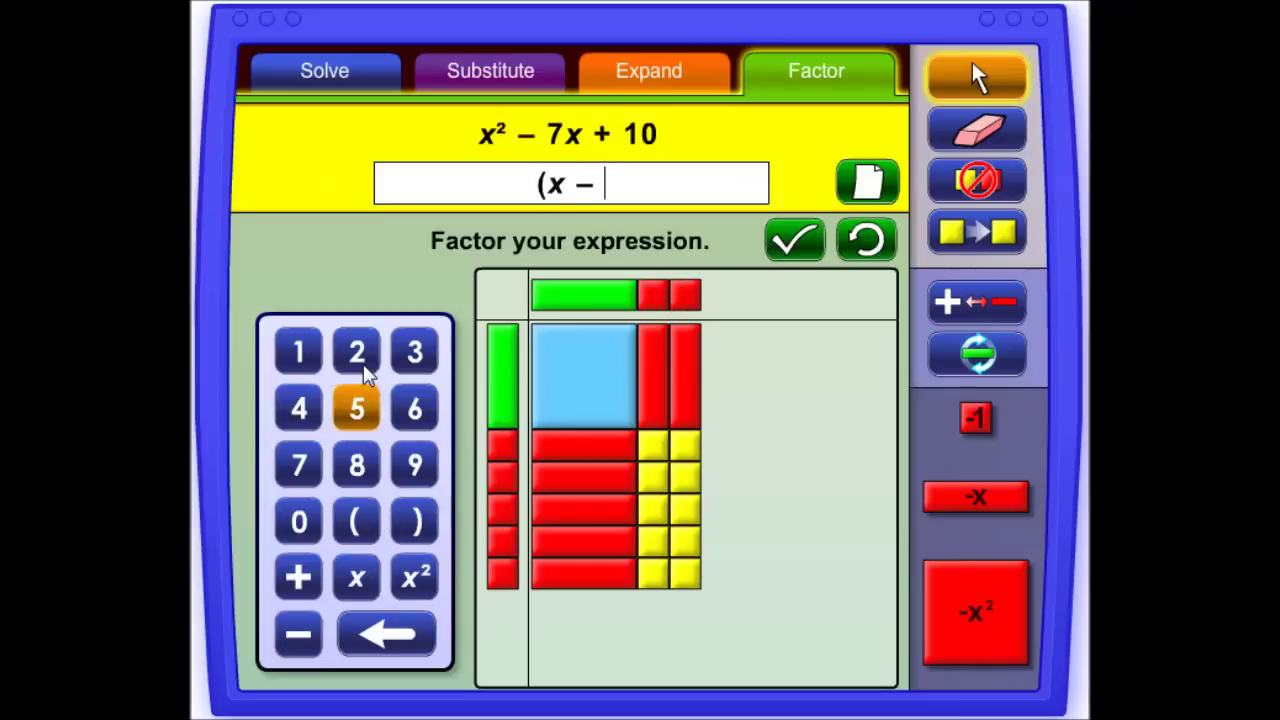
pyautogui.click(358, 350)
pyautogui.click(414, 520)
pyautogui.click(356, 520)
pyautogui.click(358, 580)
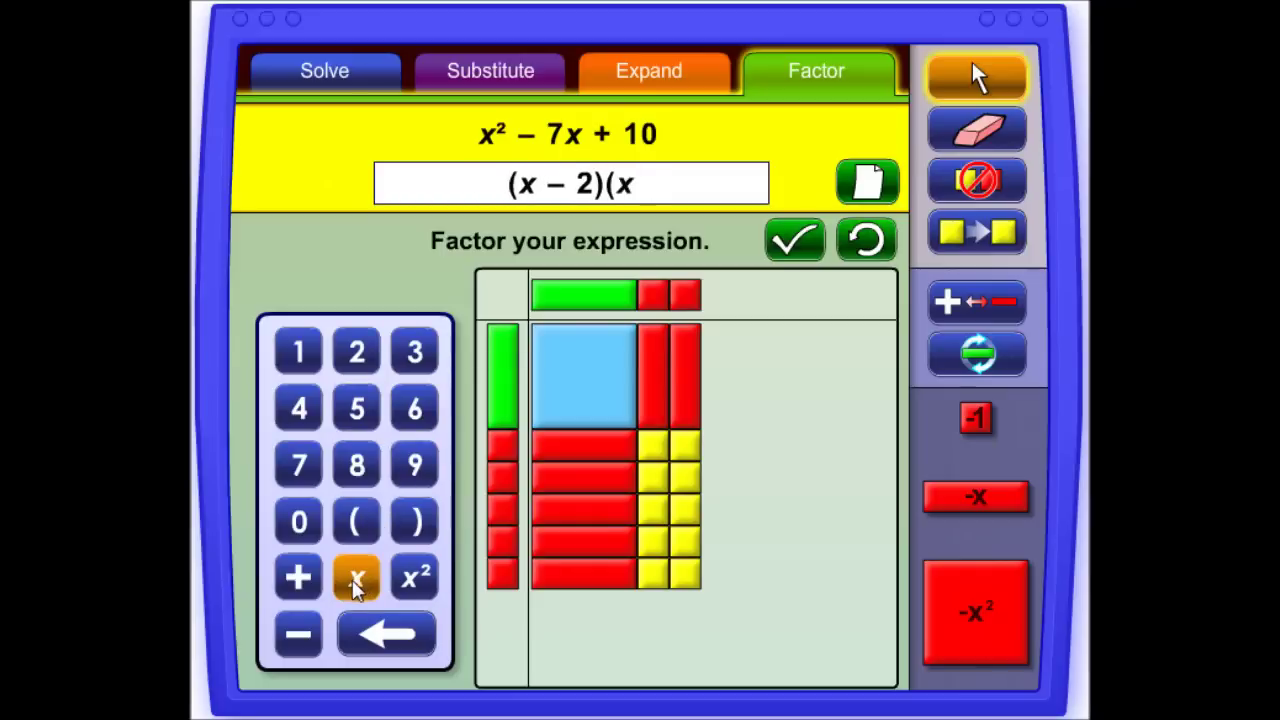
pyautogui.click(315, 633)
pyautogui.click(356, 408)
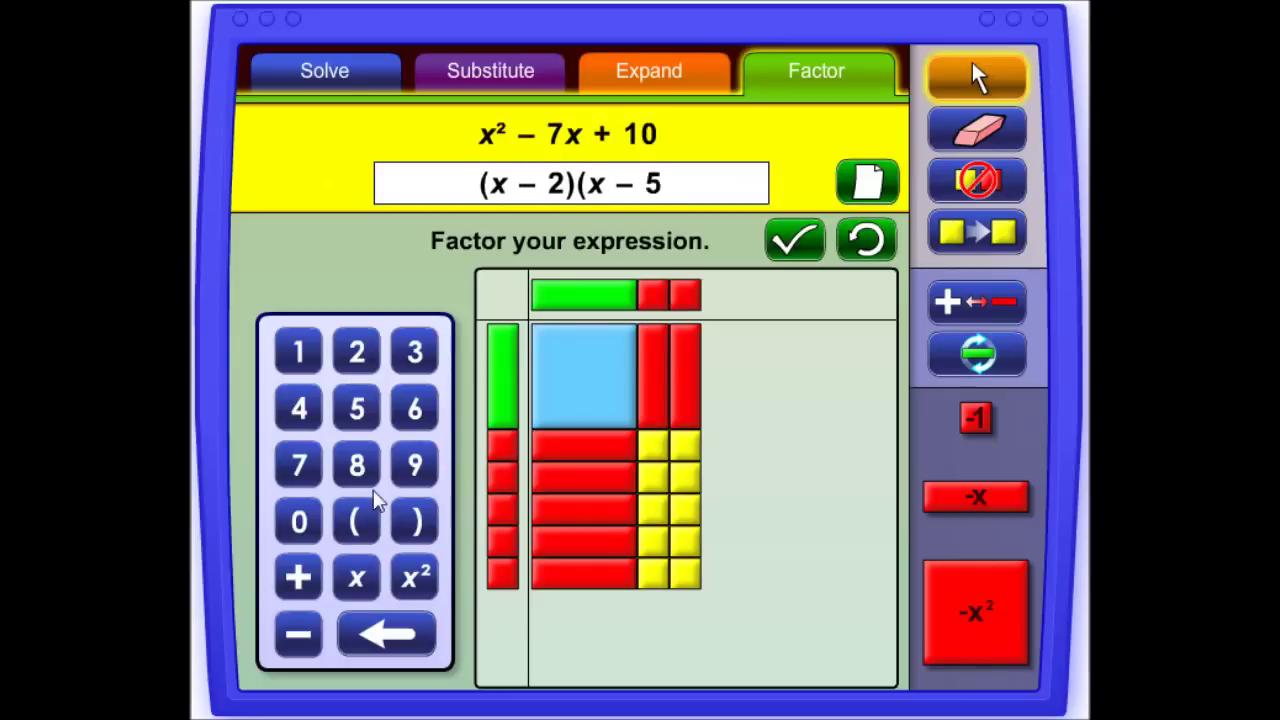
pyautogui.click(420, 520)
pyautogui.click(791, 238)
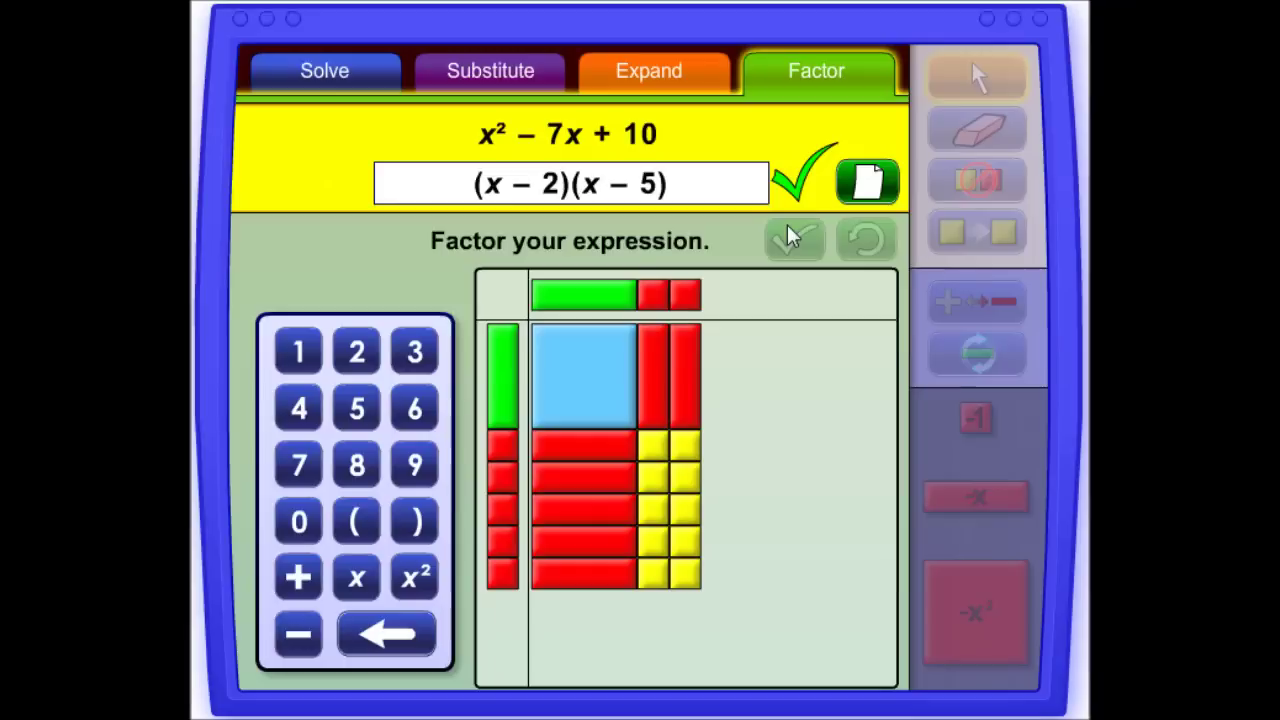